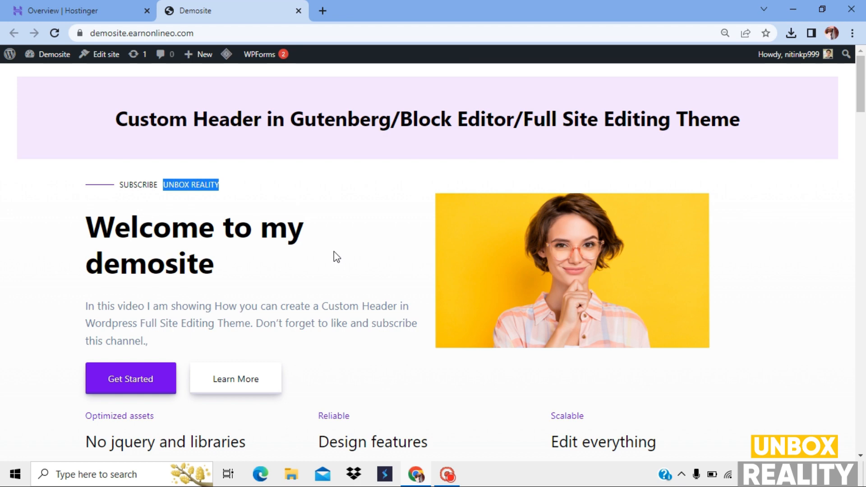
Open the site editor from the Demosite dashboard and show its template parts.
mouse_move(47, 59)
click(50, 75)
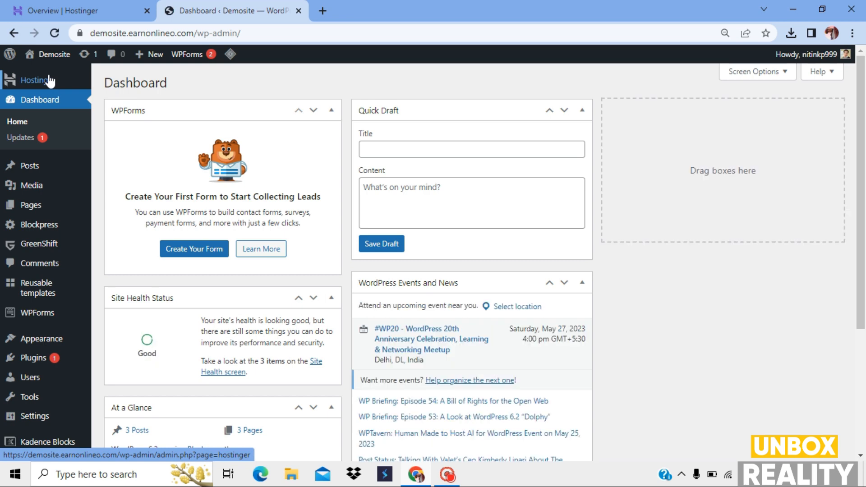
mouse_move(54, 338)
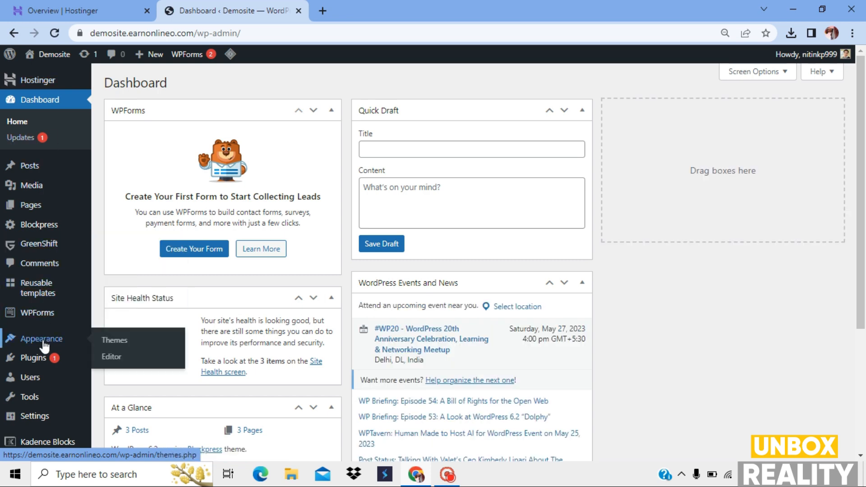
click(134, 359)
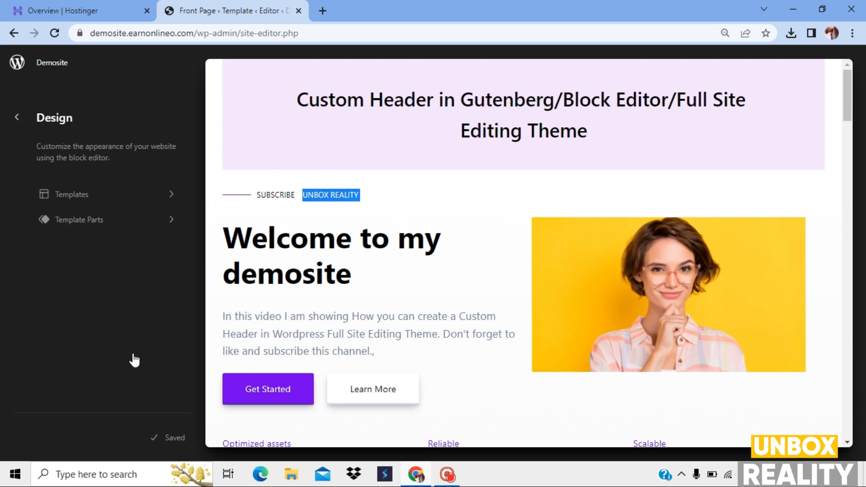
click(141, 218)
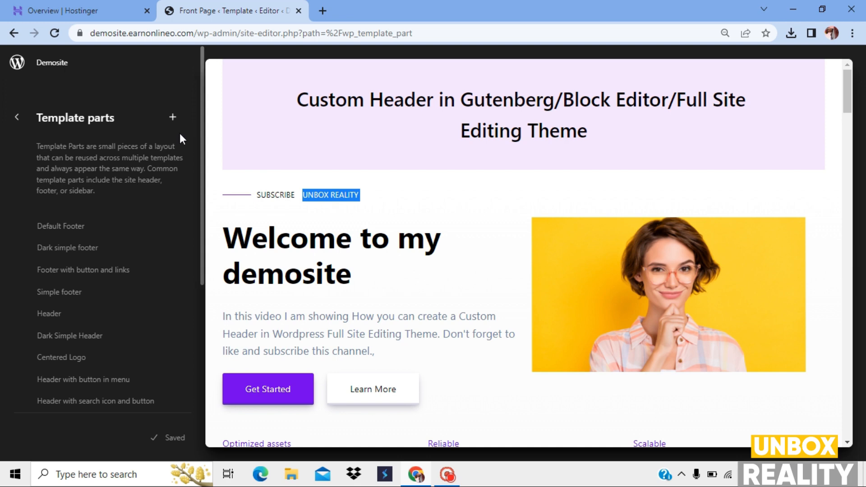
Create a template part named "My custom Header" with the Header area.
click(172, 118)
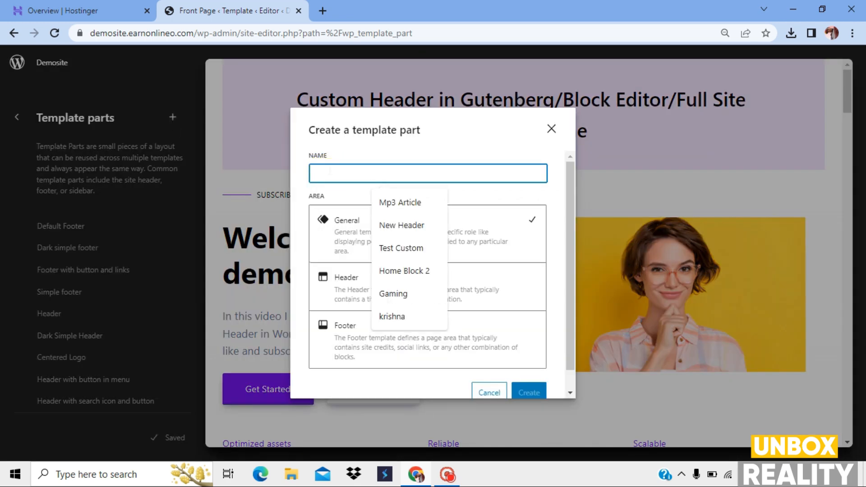
text(My cu)
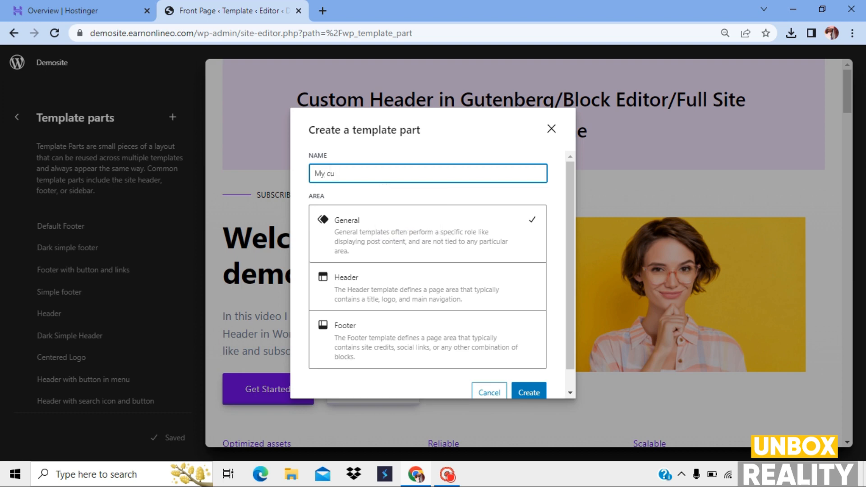
text(stom Header)
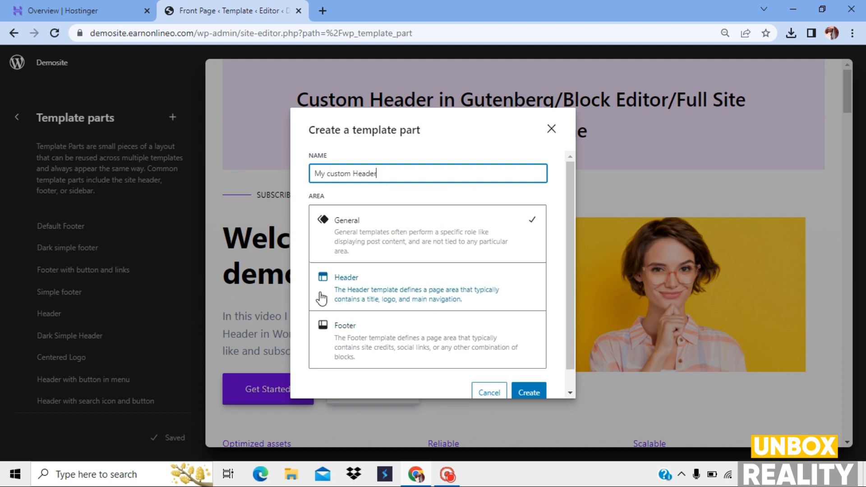
click(462, 292)
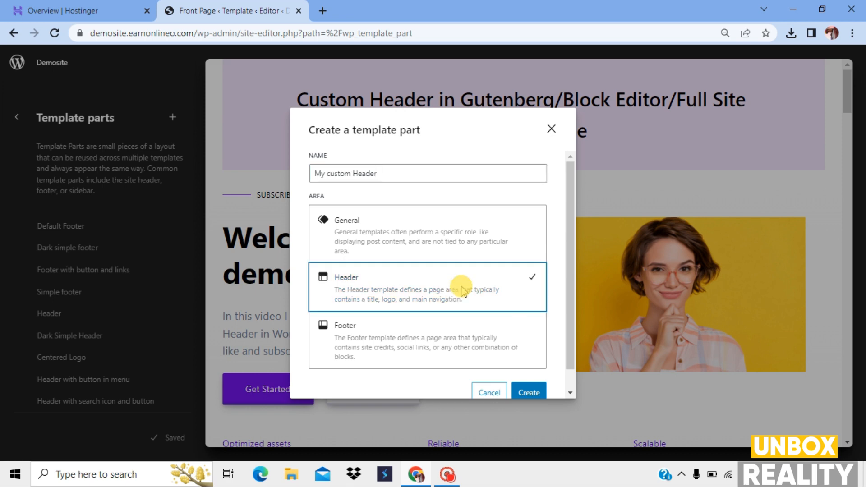
scroll(554, 315, down, 1)
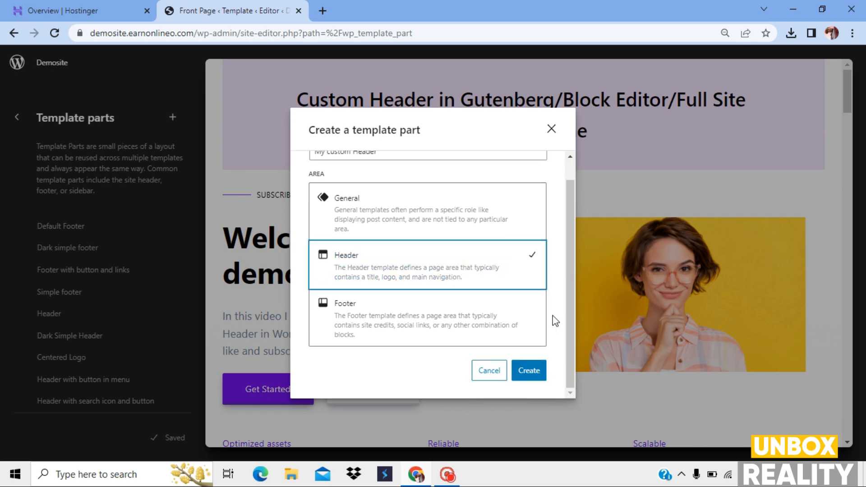
click(537, 375)
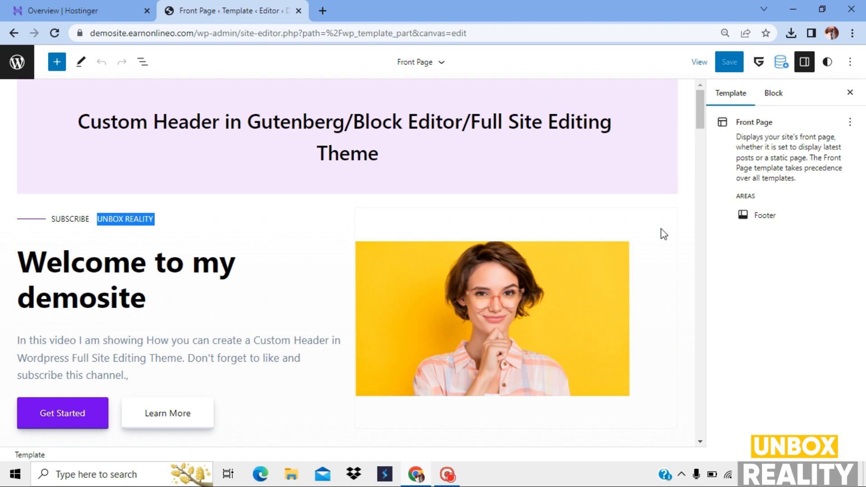
Return to the template parts list and open My custom Header for editing.
click(16, 61)
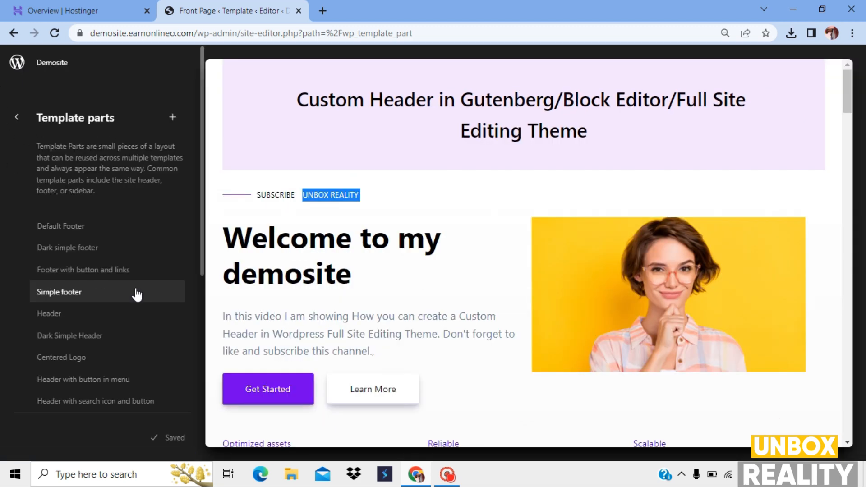
scroll(135, 270, down, 5)
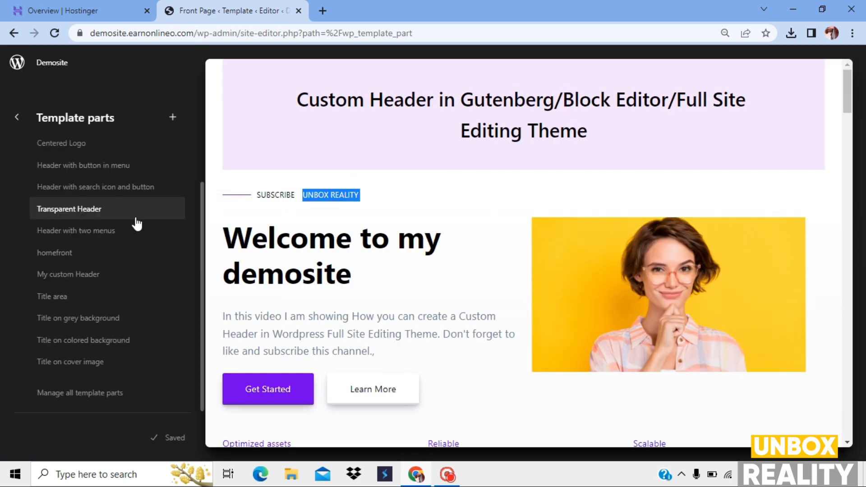
click(119, 276)
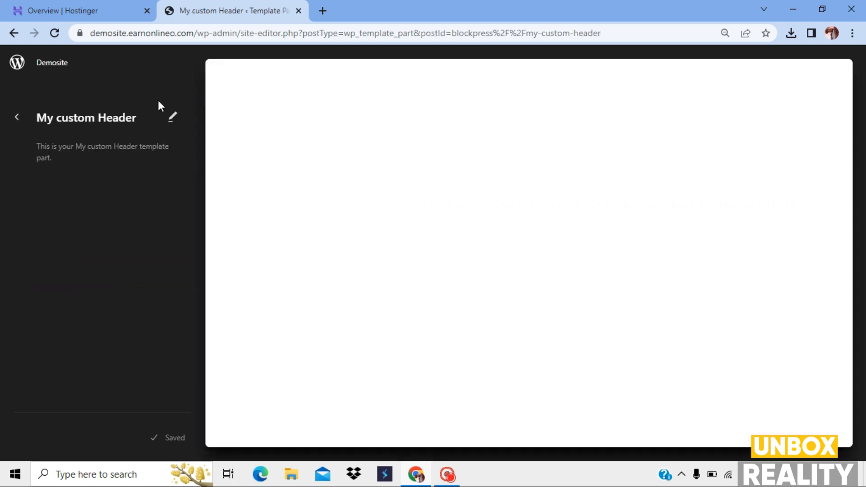
click(170, 120)
click(153, 118)
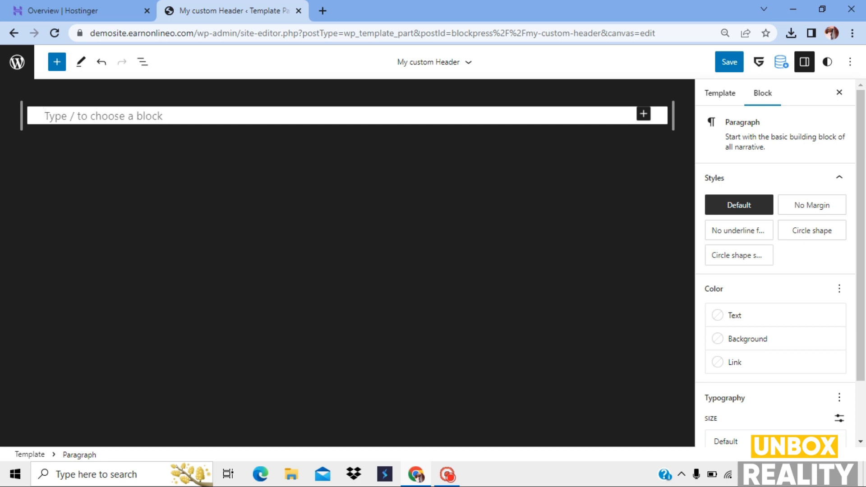
Find the Row block and insert it into the empty header template part.
click(56, 62)
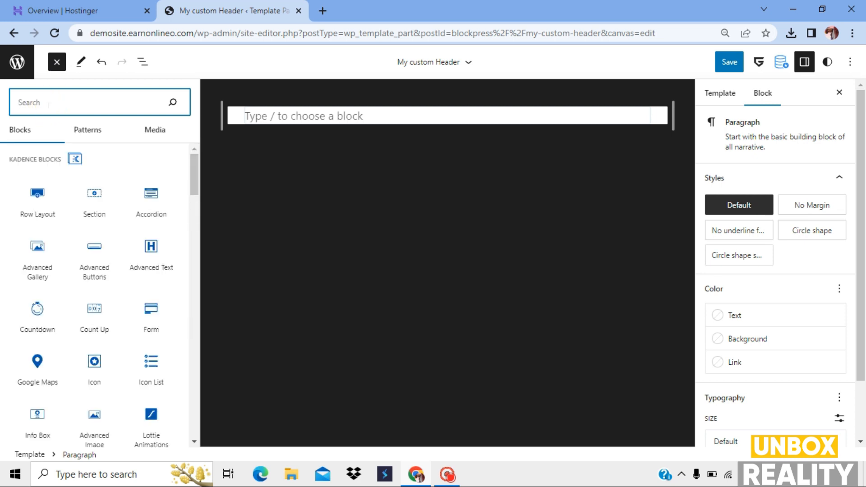
text(row)
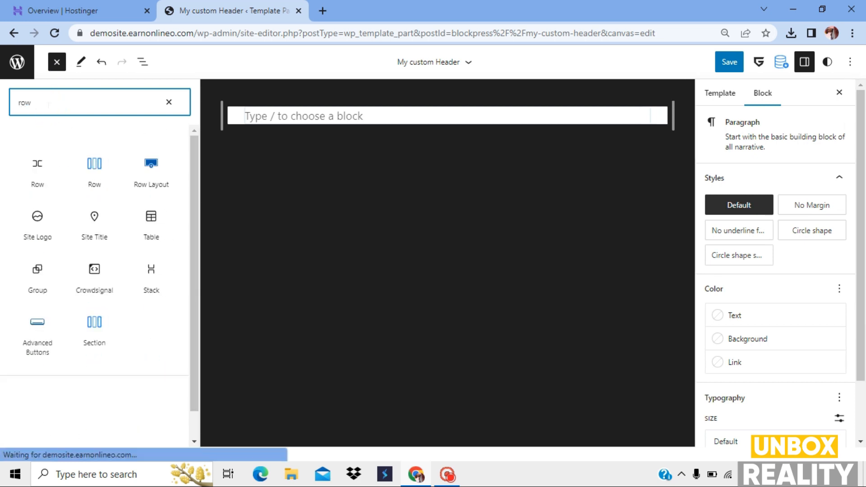
click(39, 185)
click(287, 174)
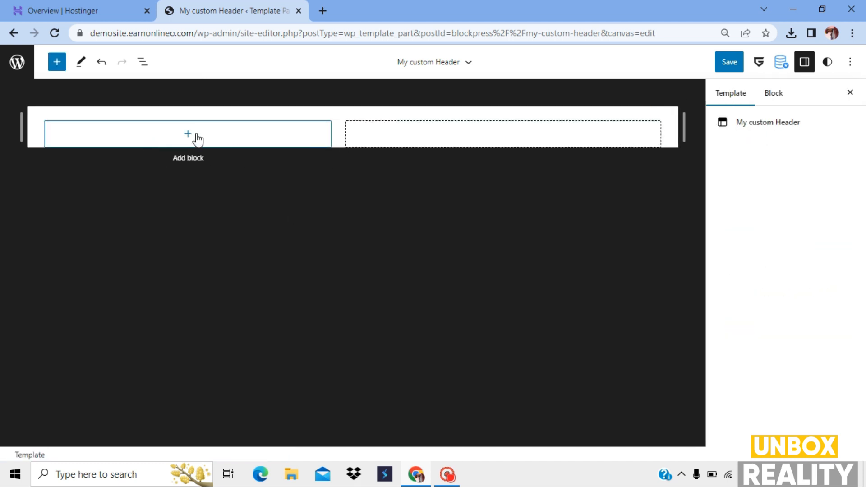
Add an Image block inside the row and upload the Site Icon file from the Downloads folder into it.
click(179, 135)
click(149, 179)
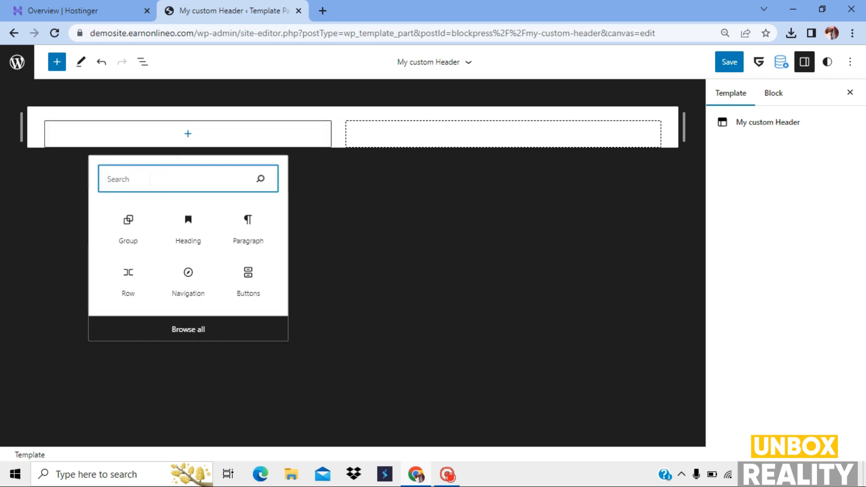
text(Ima)
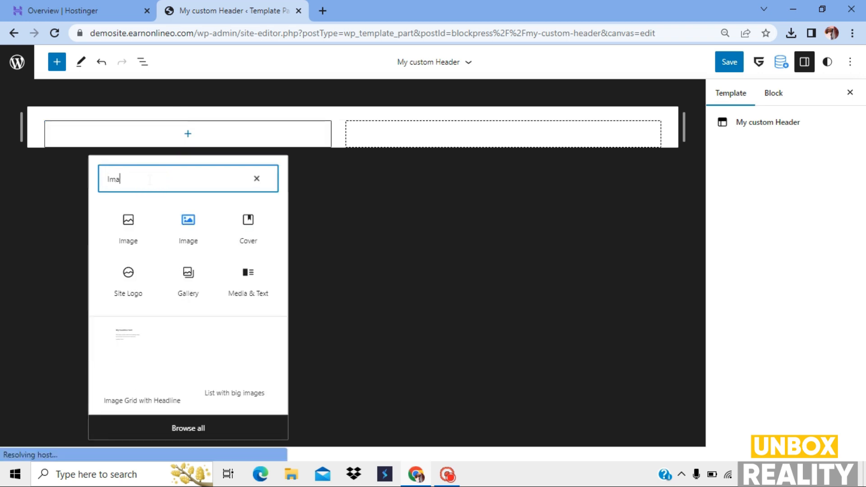
text(ge)
click(139, 230)
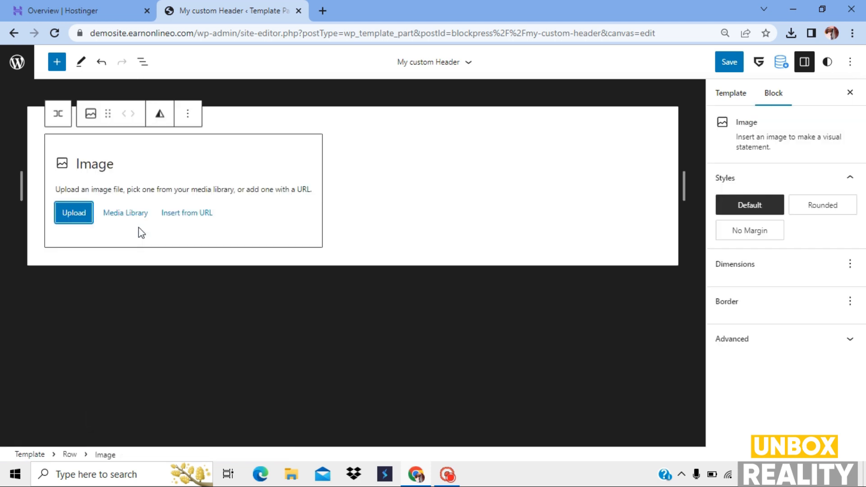
click(74, 214)
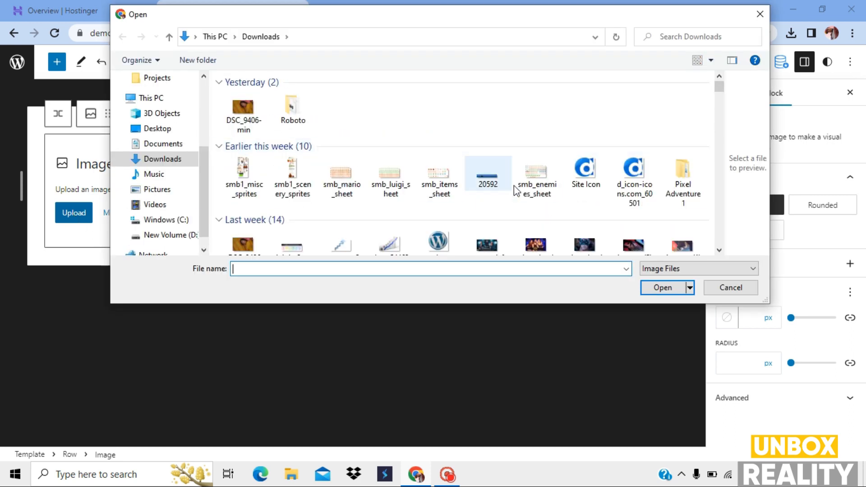
click(574, 185)
click(659, 291)
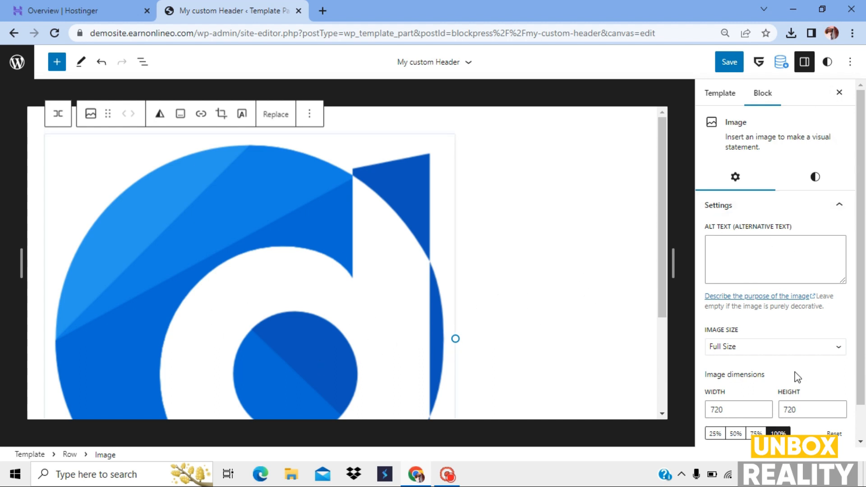
Set the logo image's size to Thumbnail and scale it down to about 63 by 63 px.
click(774, 347)
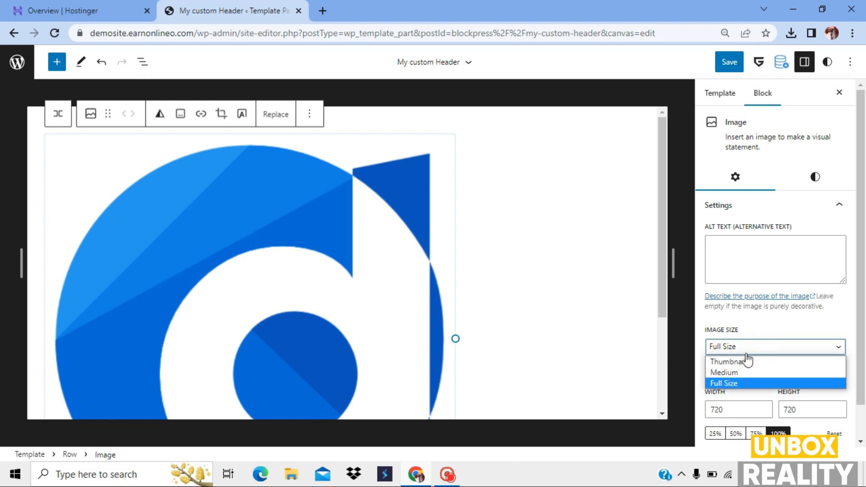
click(735, 361)
scroll(735, 361, down, 1)
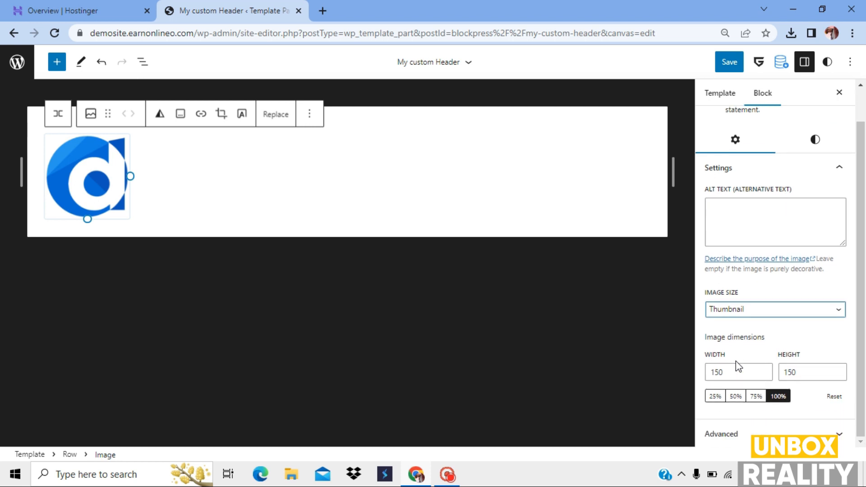
click(714, 397)
click(64, 145)
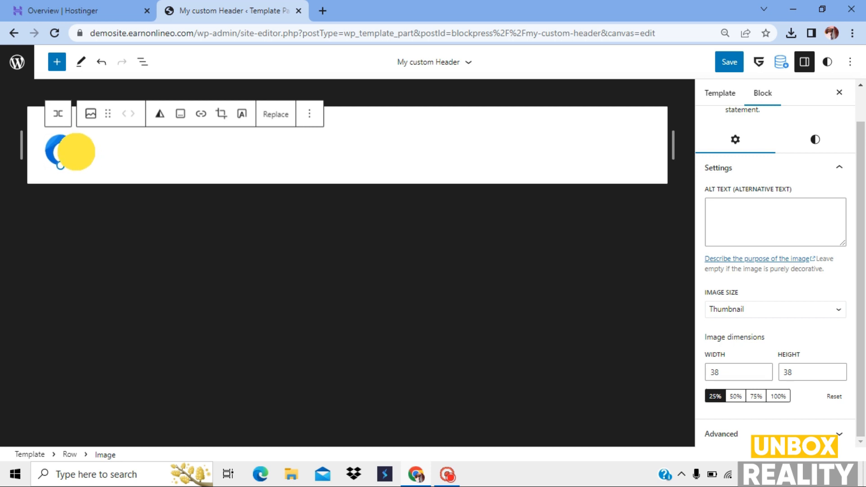
drag(77, 151, 81, 154)
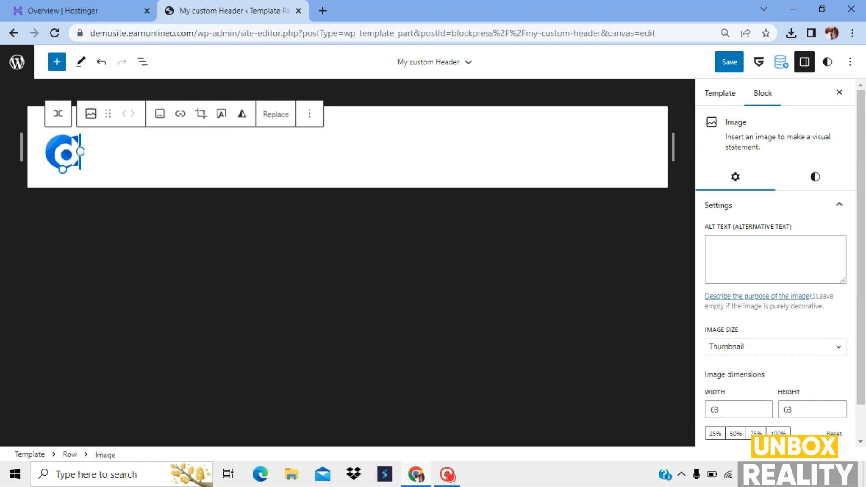
Add a Heading block beside the logo in the row and enter the text "Demosite".
click(284, 183)
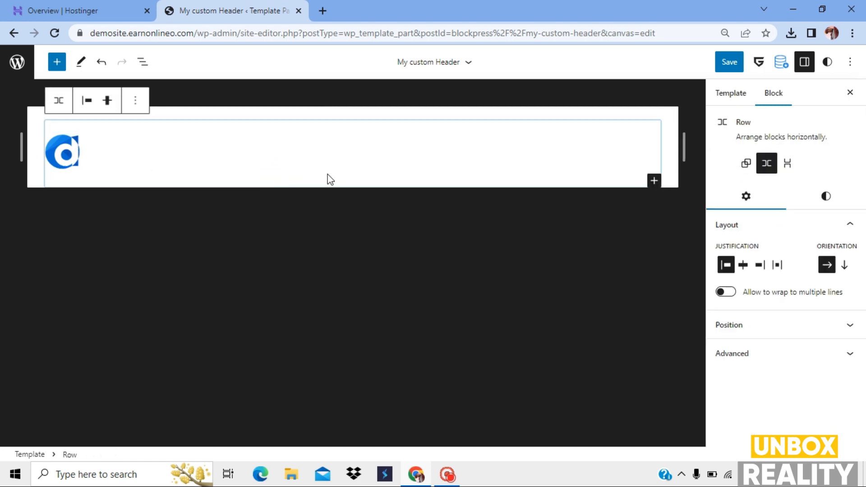
click(653, 182)
click(677, 215)
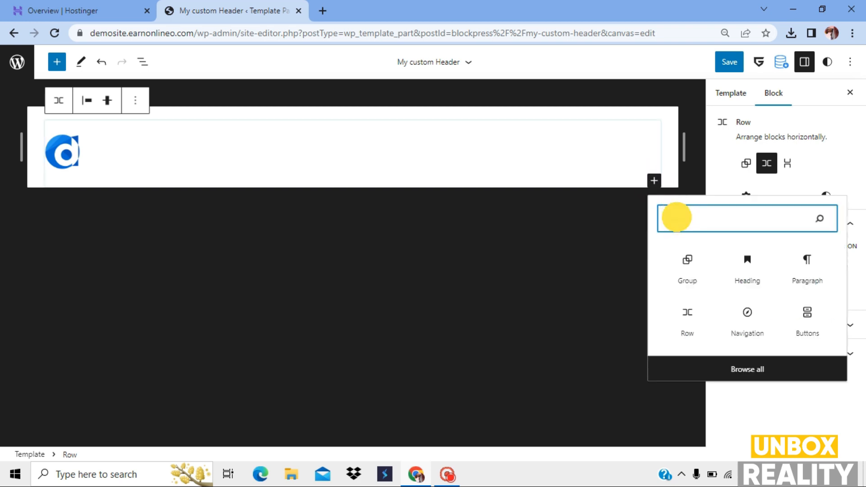
text(Head)
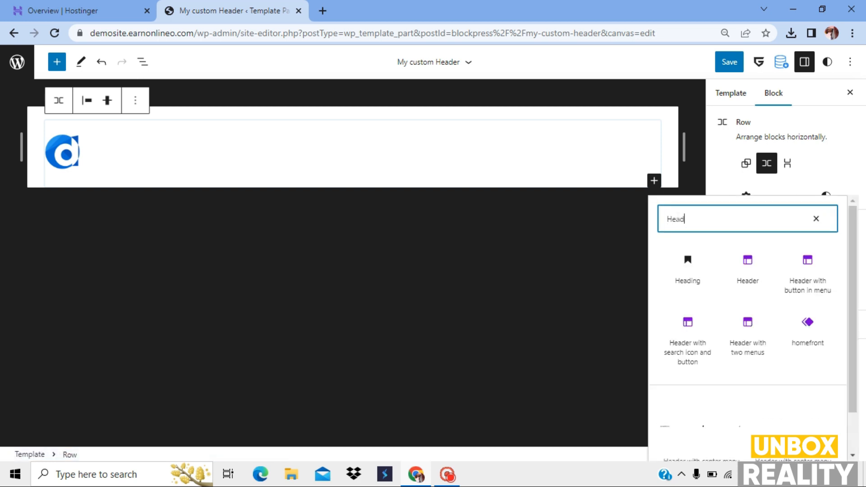
text(ing)
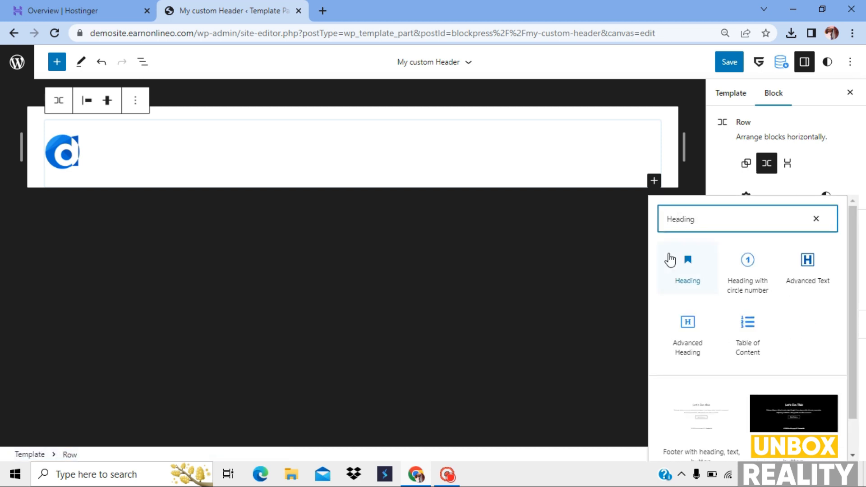
click(690, 266)
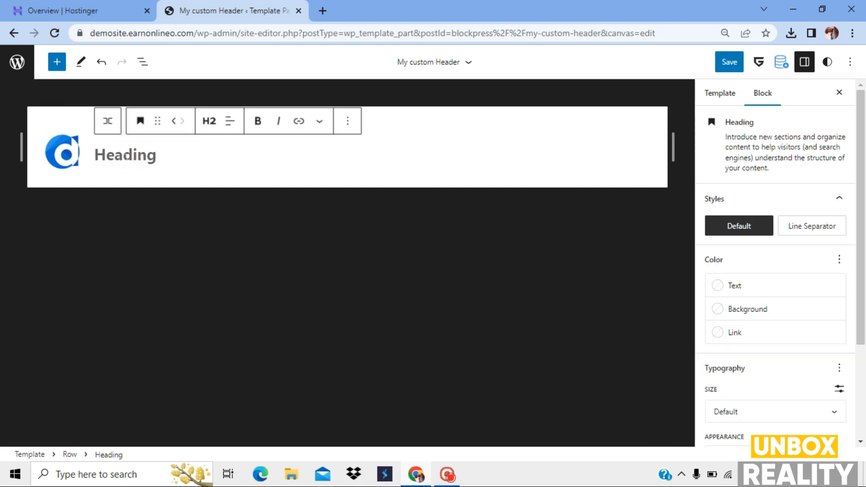
text(Demosite)
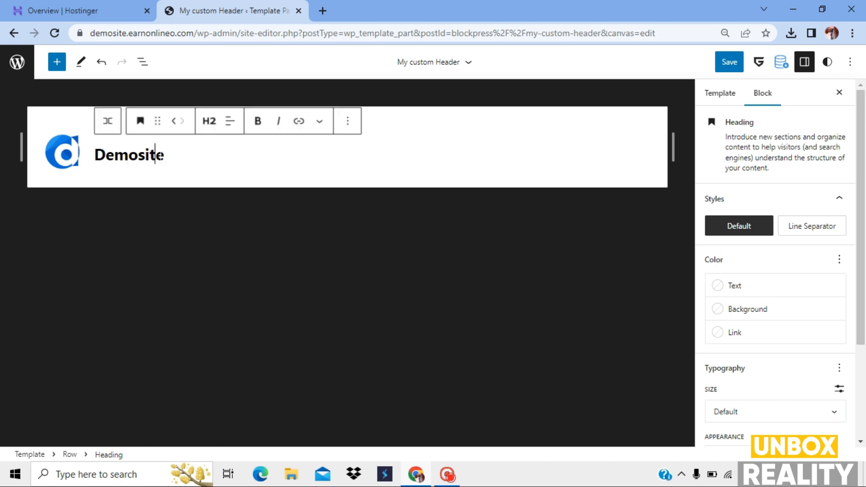
click(159, 156)
click(164, 156)
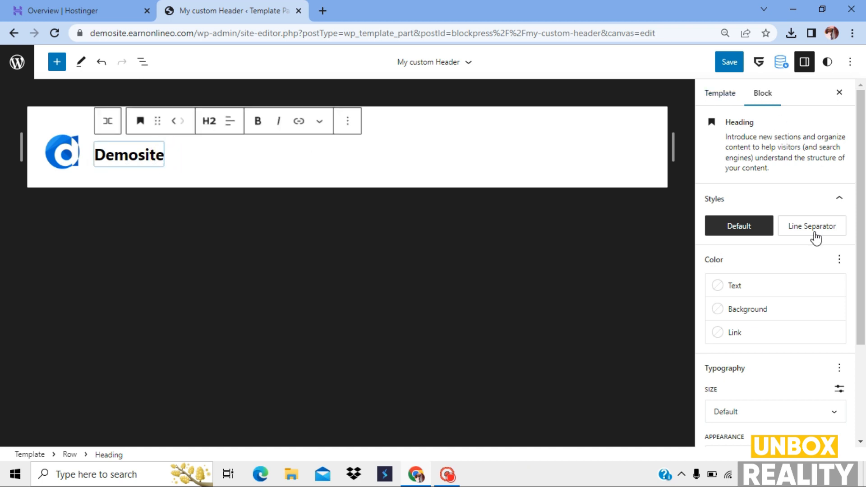
Set the Demosite heading's text to the custom blue colour 004DDB.
scroll(815, 263, down, 2)
scroll(816, 263, up, 1)
scroll(817, 264, down, 2)
scroll(817, 263, up, 3)
scroll(817, 264, down, 3)
scroll(815, 262, up, 2)
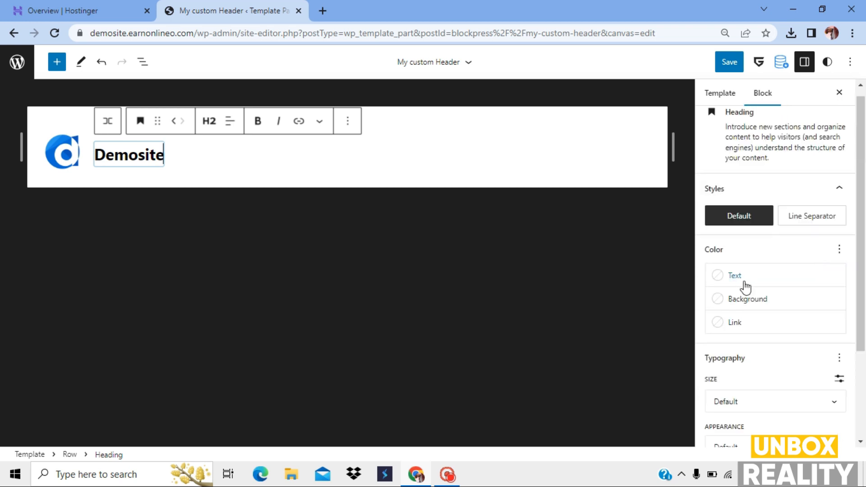
click(744, 285)
click(612, 300)
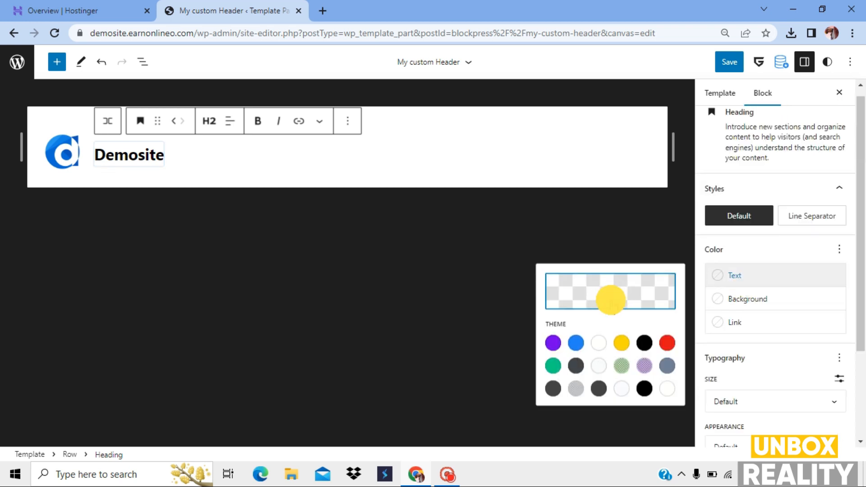
click(475, 222)
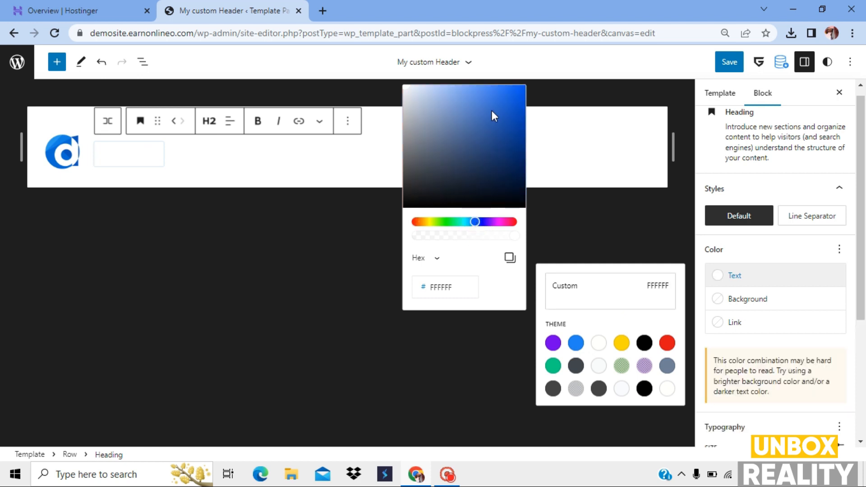
drag(492, 110, 532, 106)
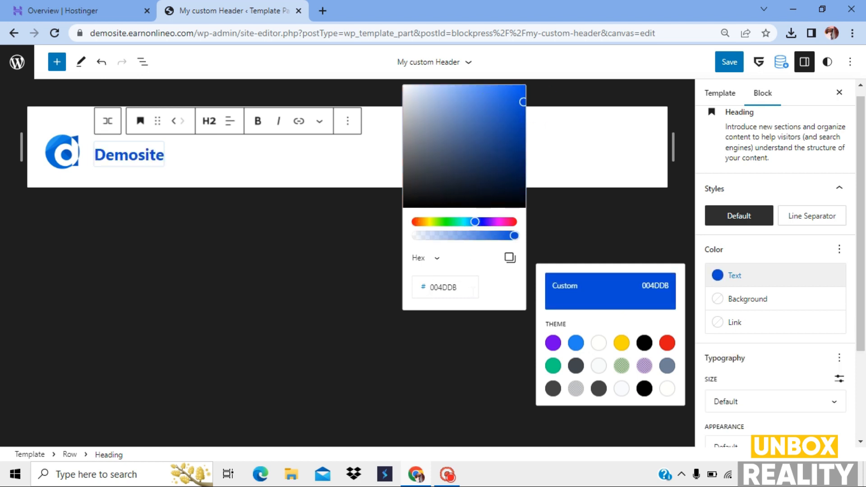
Copy the hex code of the heading's custom text colour and close the colour picker.
drag(471, 287, 420, 286)
right_click(422, 285)
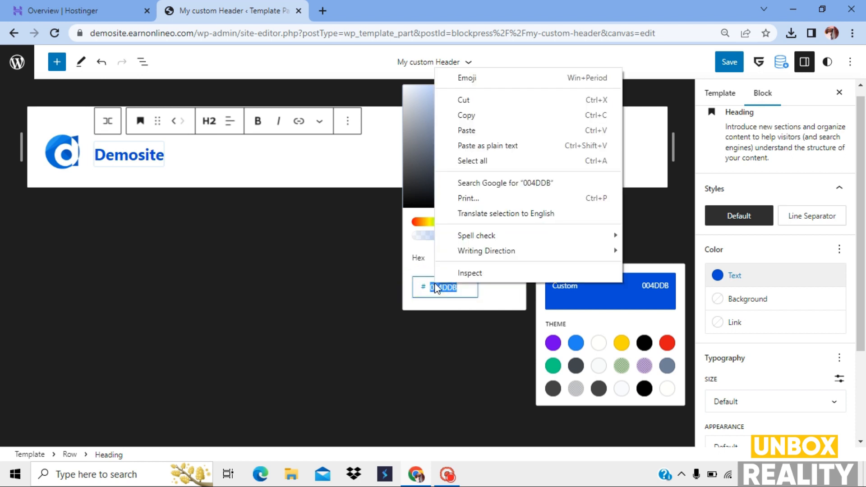
click(473, 118)
click(488, 296)
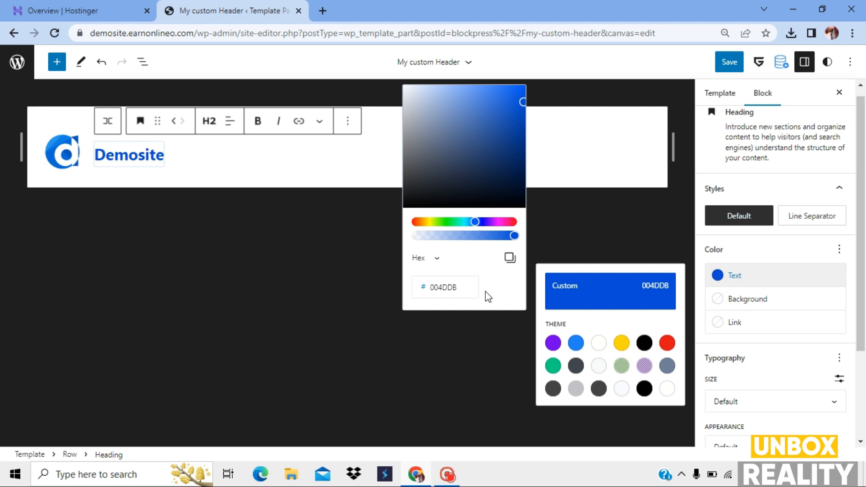
click(773, 265)
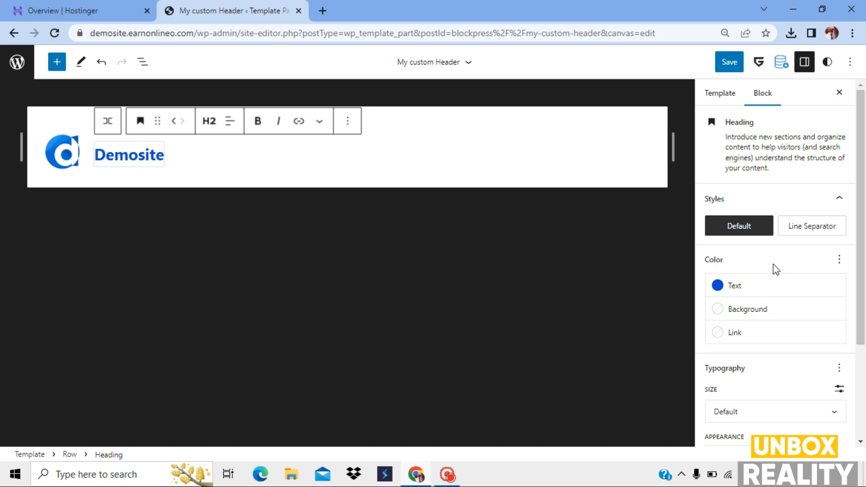
Insert a Navigation block into the row after the Demosite heading.
click(499, 168)
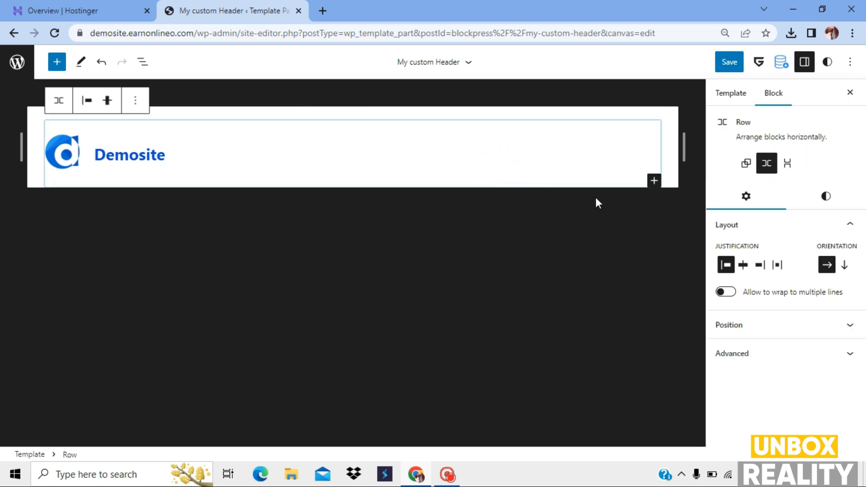
click(653, 180)
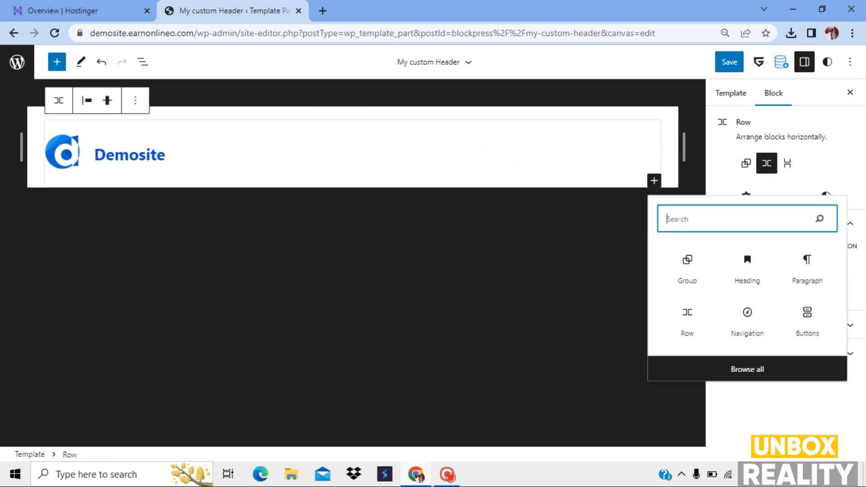
text(nav)
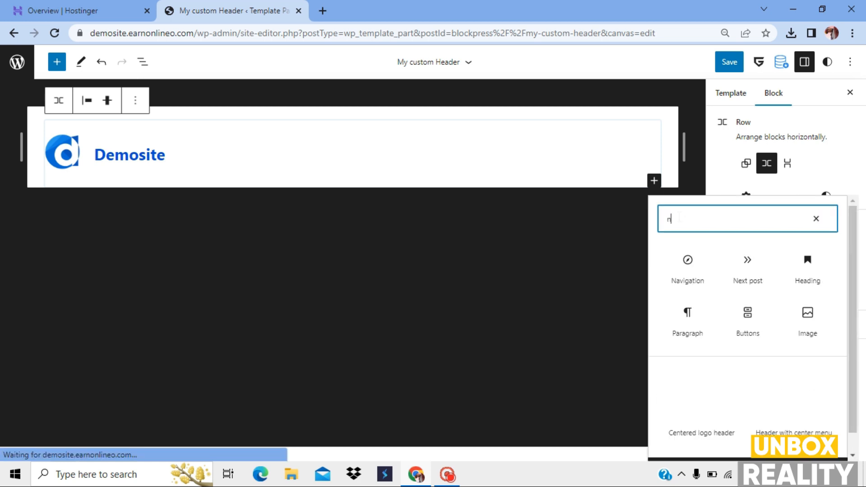
click(685, 283)
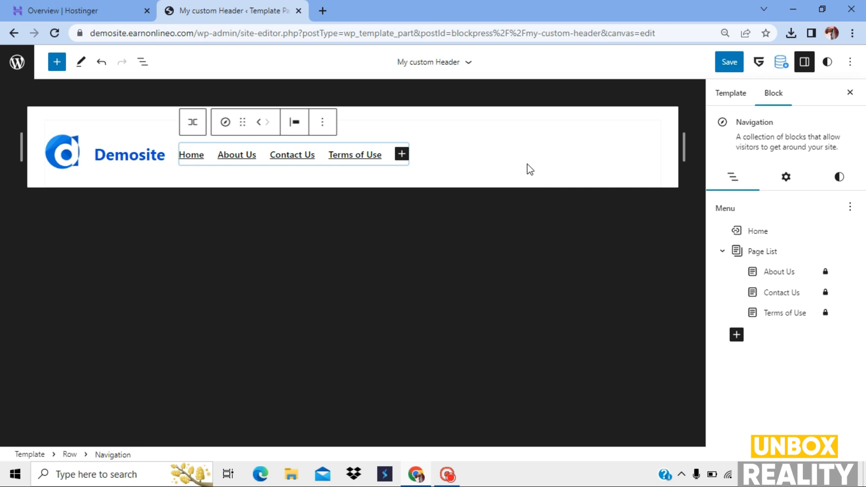
Add a Button block after the navigation in the row and label it "Download".
click(509, 170)
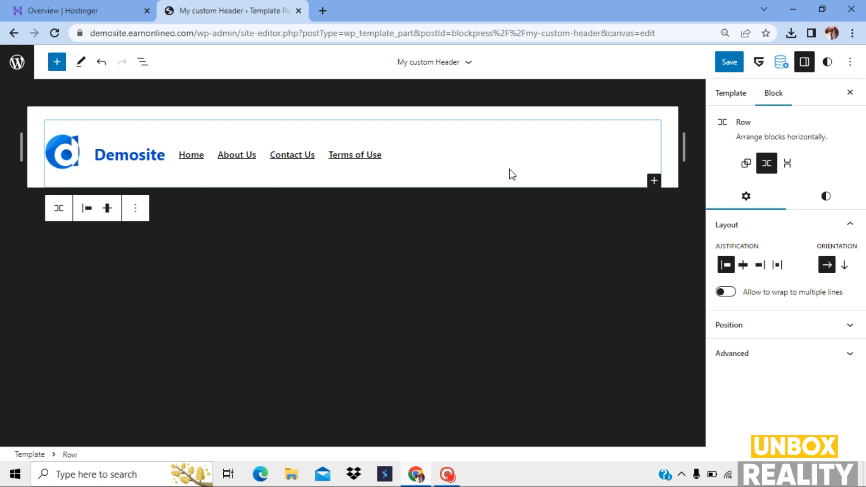
click(654, 180)
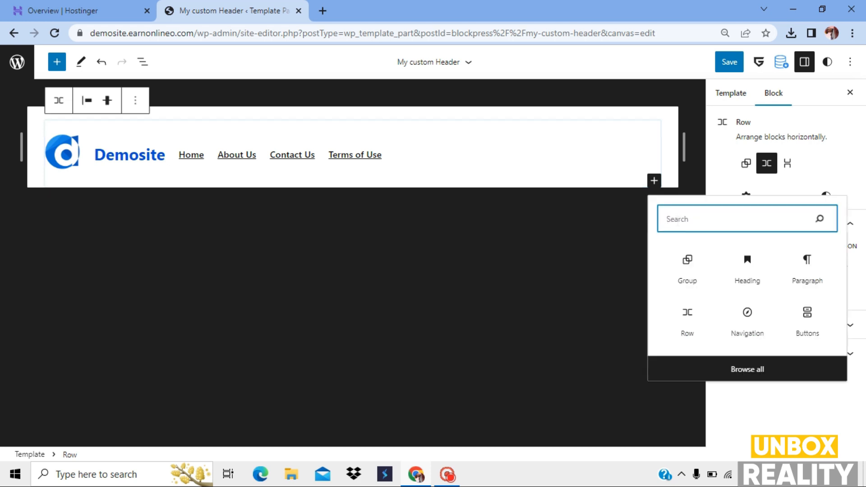
text(butto)
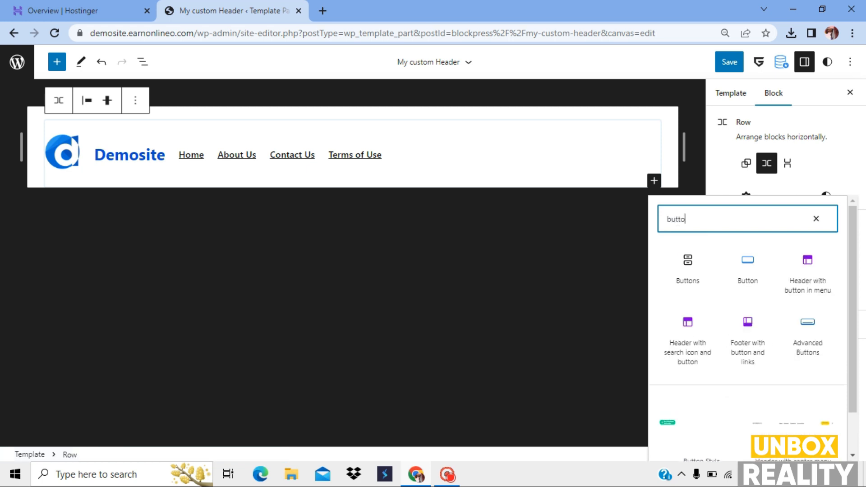
text(n)
click(753, 260)
click(755, 266)
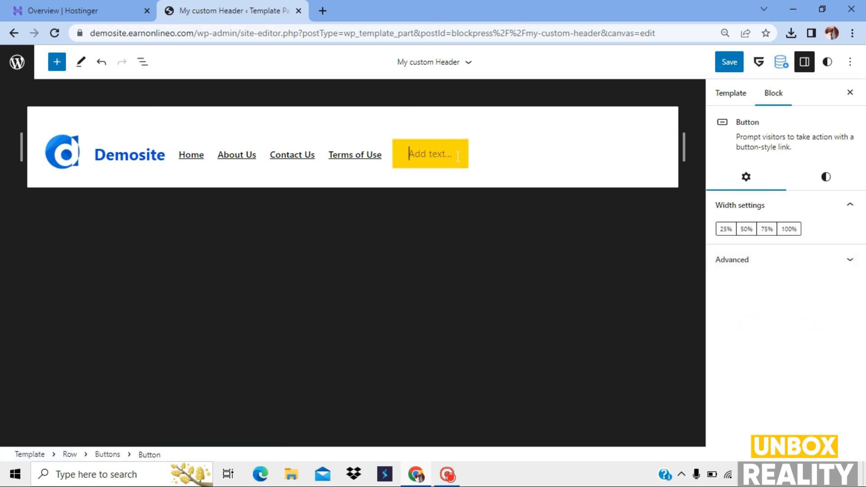
text(Dow)
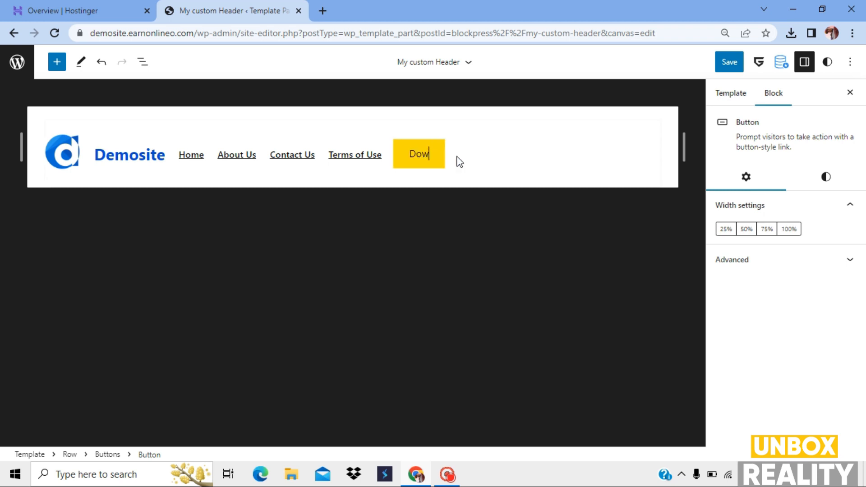
text(nload)
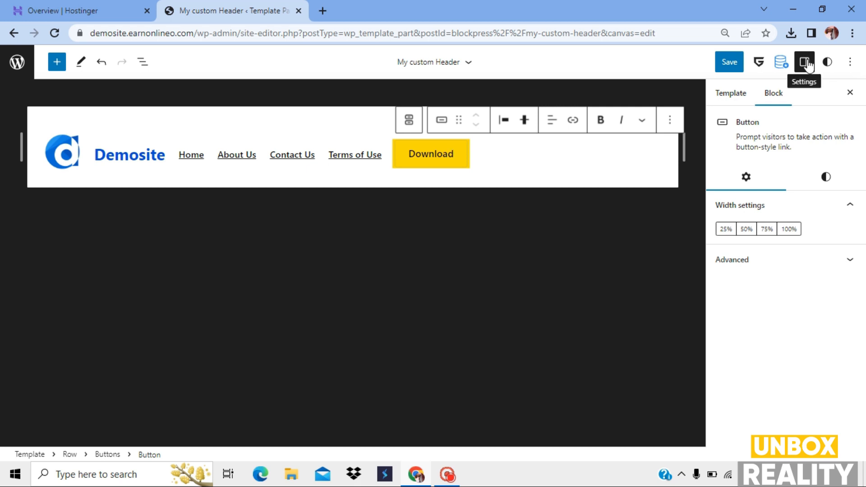
Set the Download button's background to the custom colour 004DDB by pasting the copied hex code.
click(826, 175)
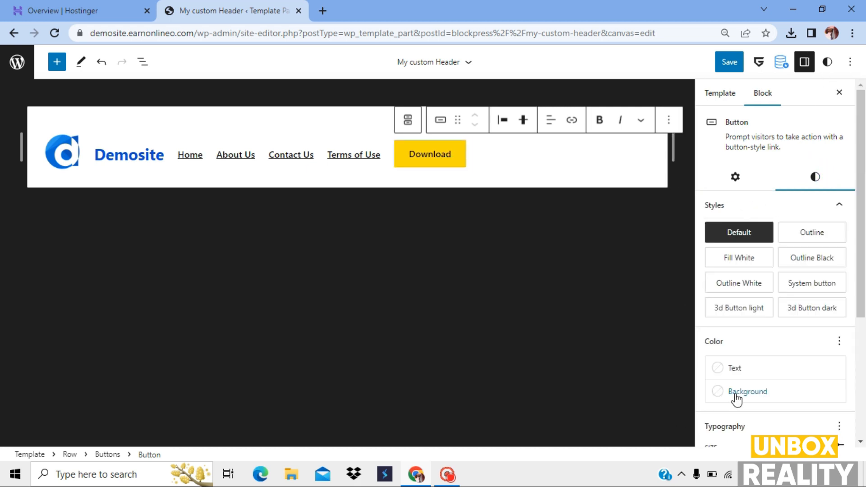
click(735, 395)
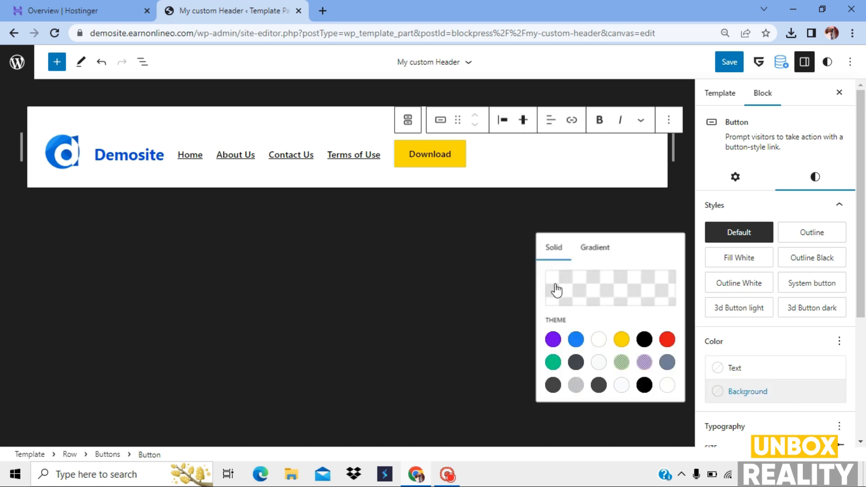
click(594, 298)
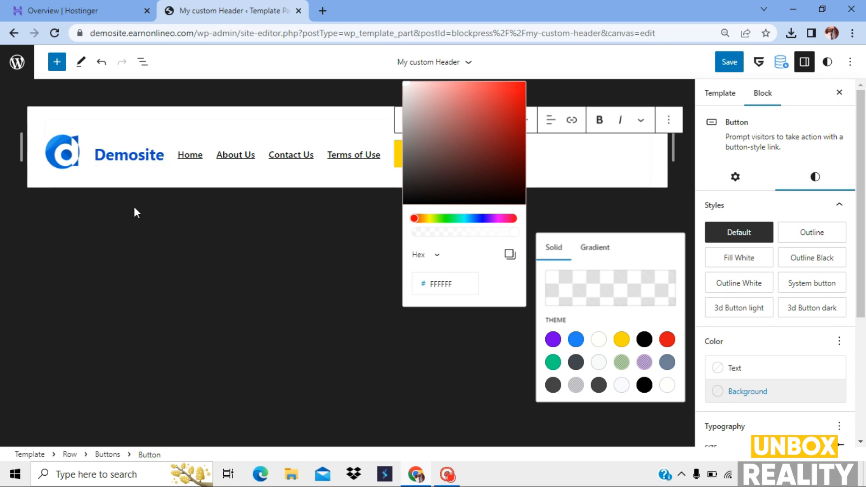
drag(456, 276, 426, 286)
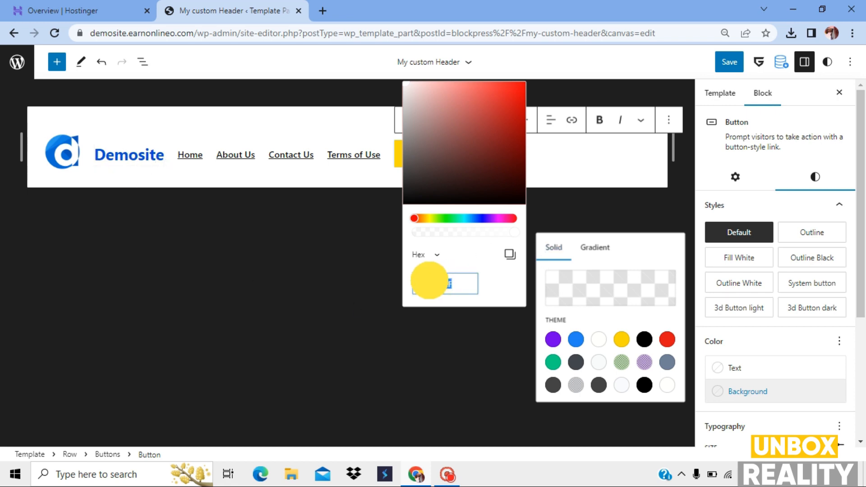
key(super+v)
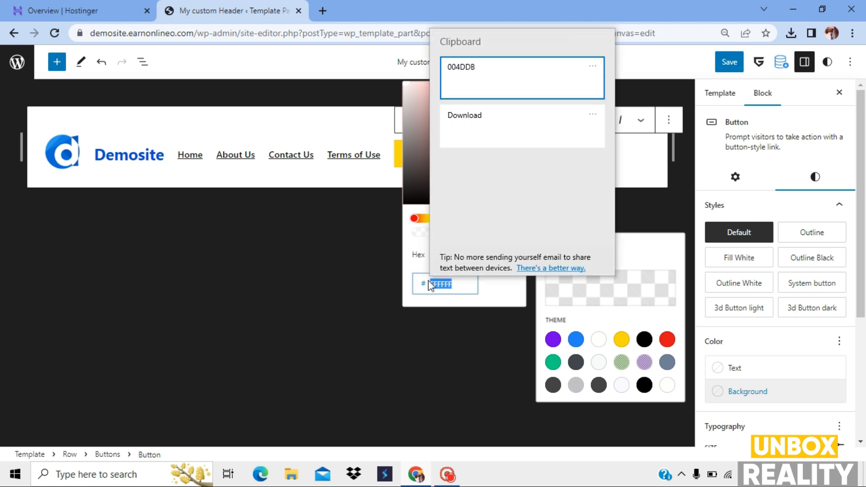
click(479, 84)
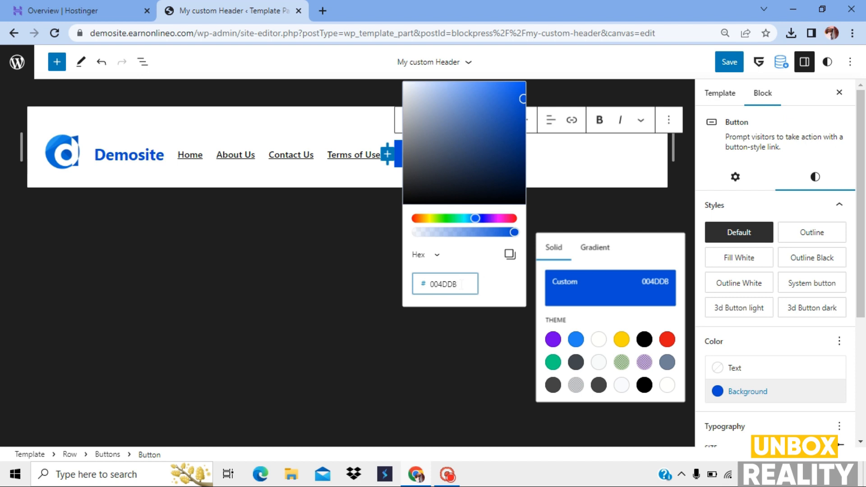
Set the Download button's text colour to the white theme colour Text over primary.
click(449, 156)
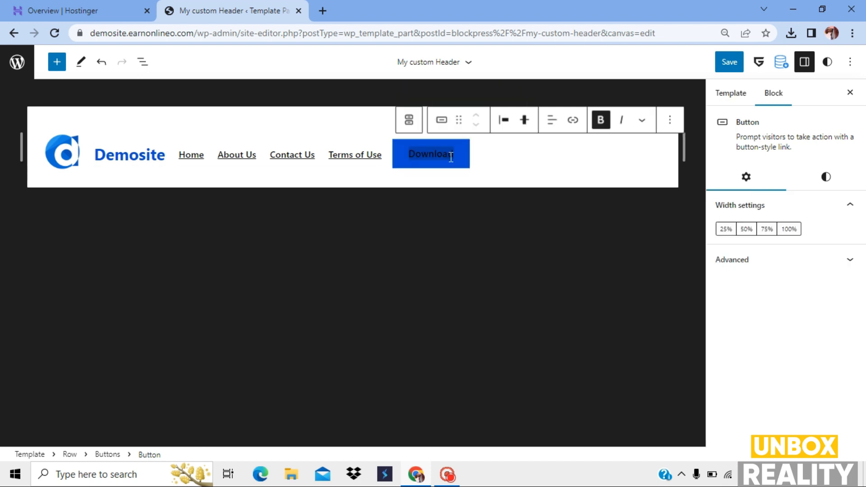
click(840, 175)
click(733, 364)
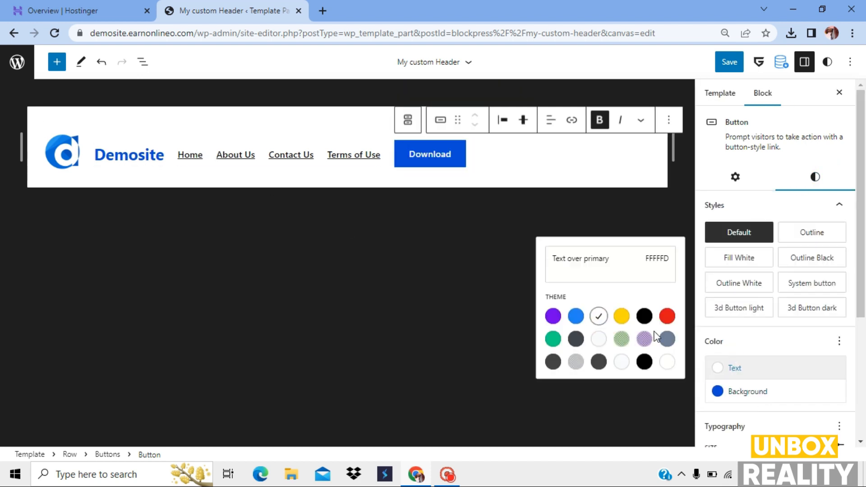
click(761, 353)
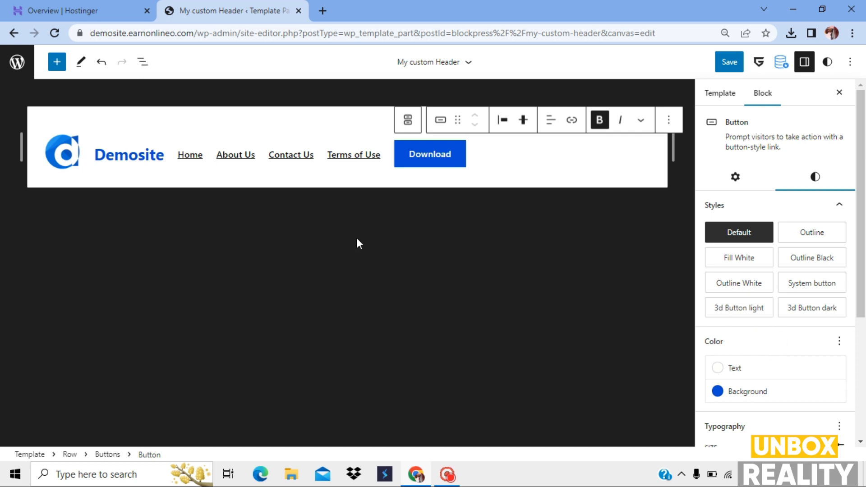
Select the header's Row block and set its justification to Space between items.
click(556, 166)
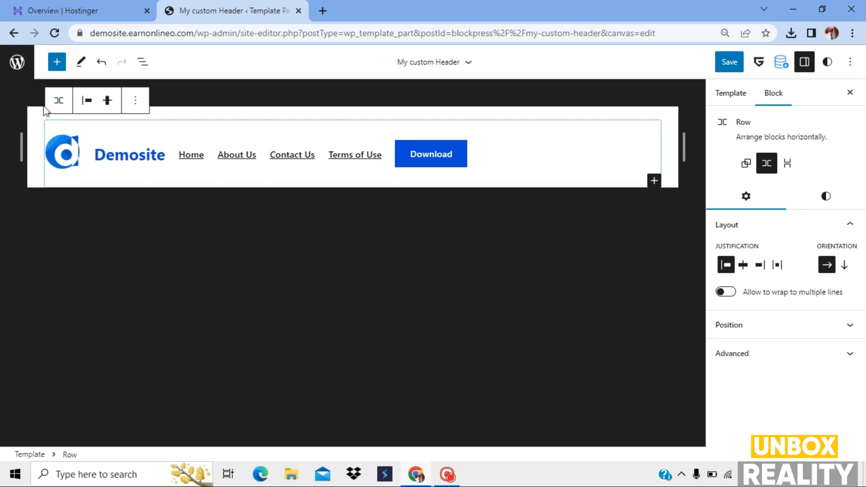
click(141, 76)
click(11, 120)
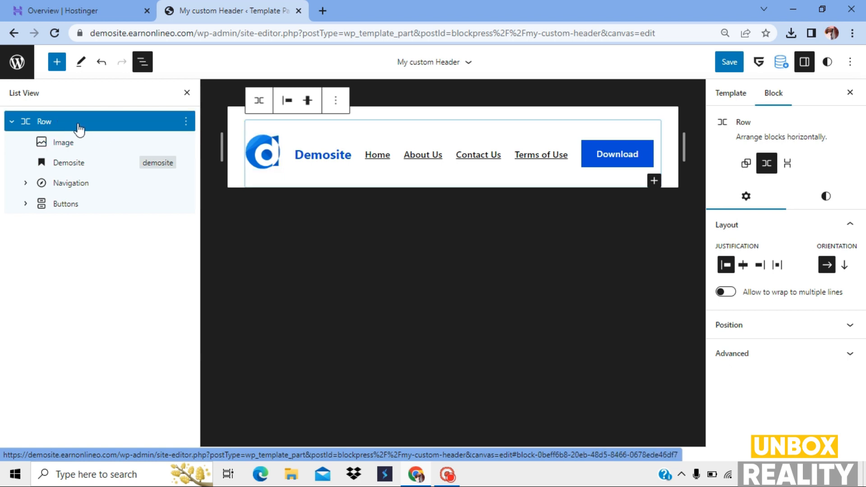
click(289, 102)
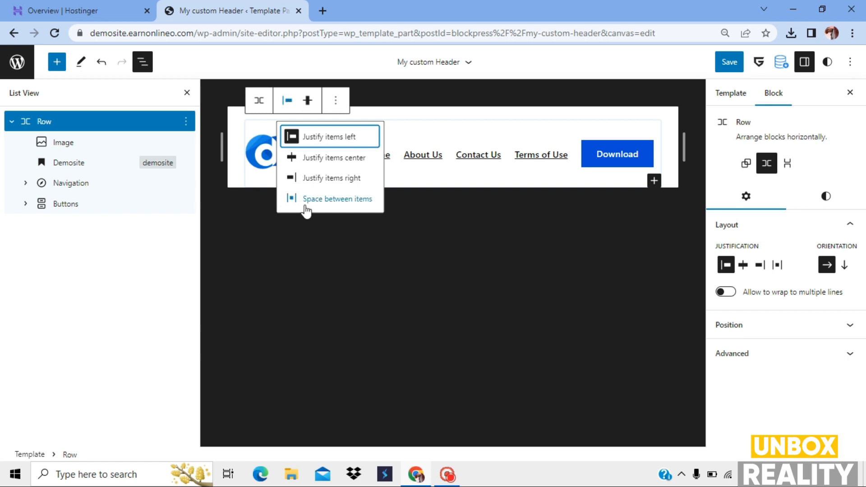
click(330, 201)
click(335, 199)
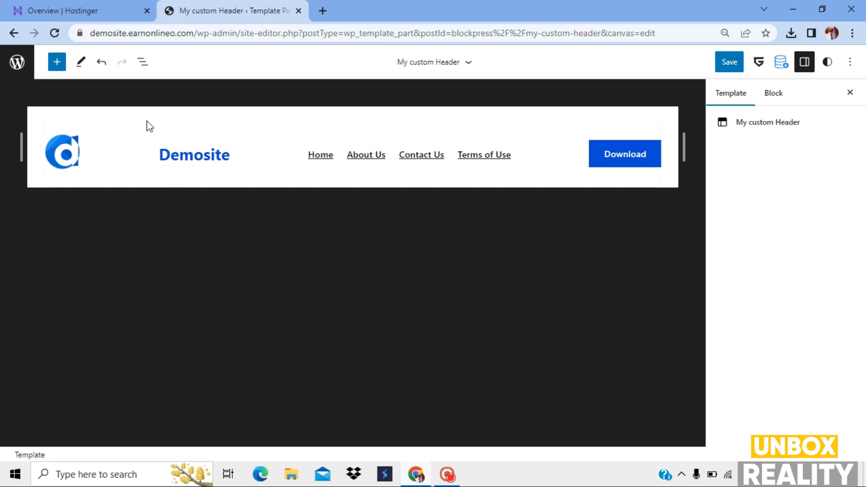
Select the Row block in the block structure and wrap it in a Group.
click(144, 63)
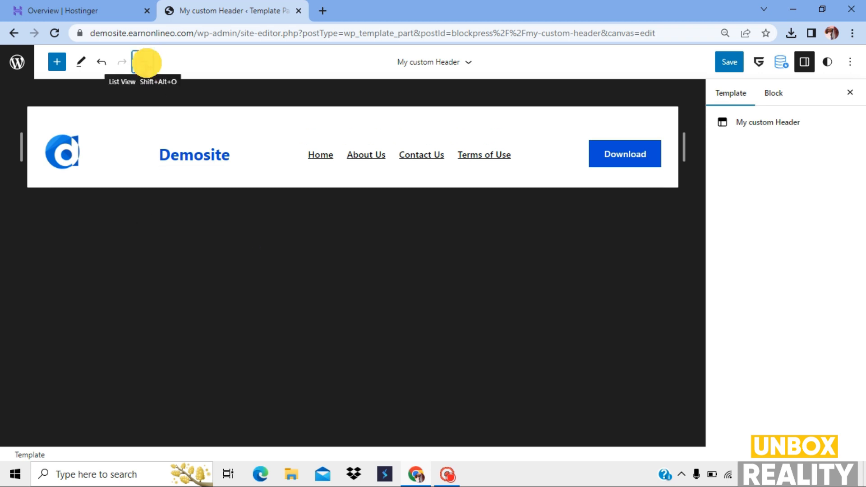
click(91, 161)
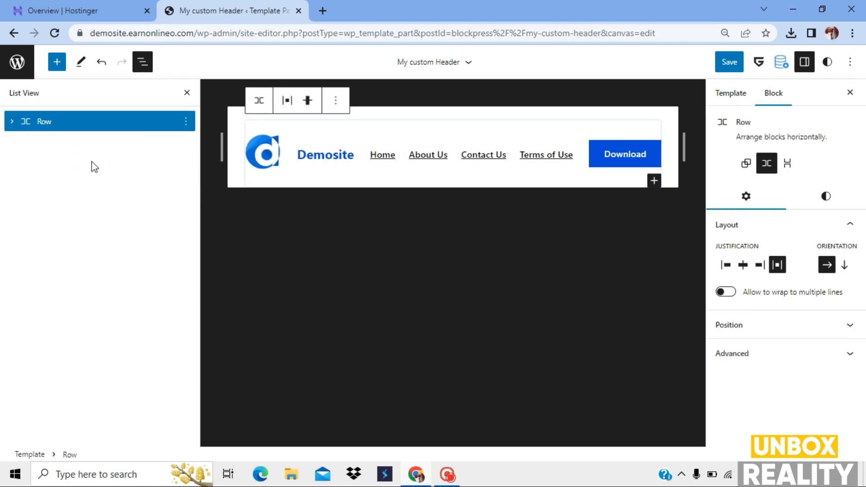
click(73, 150)
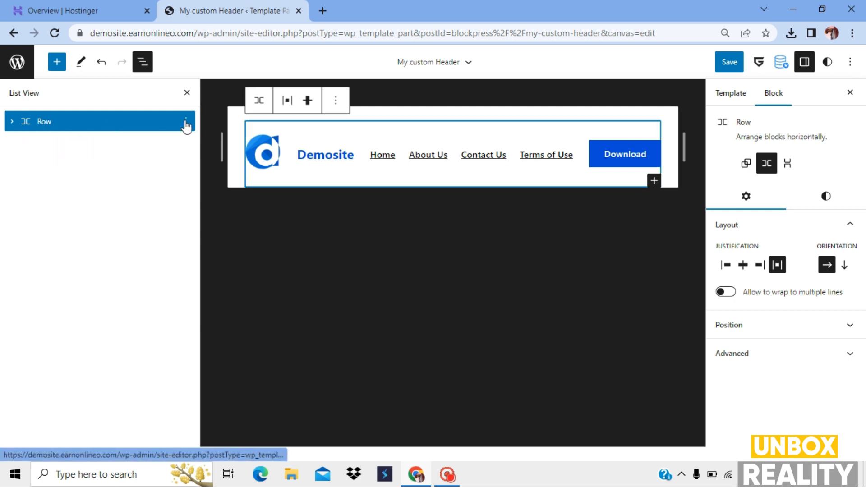
click(185, 121)
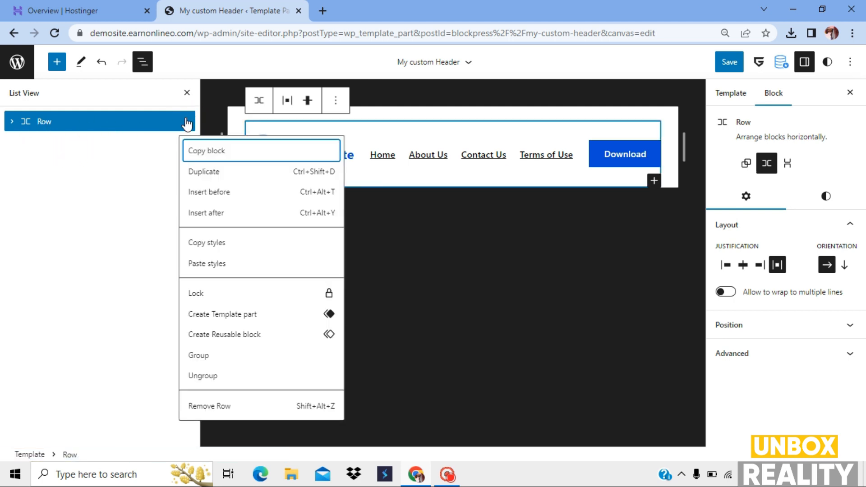
click(198, 356)
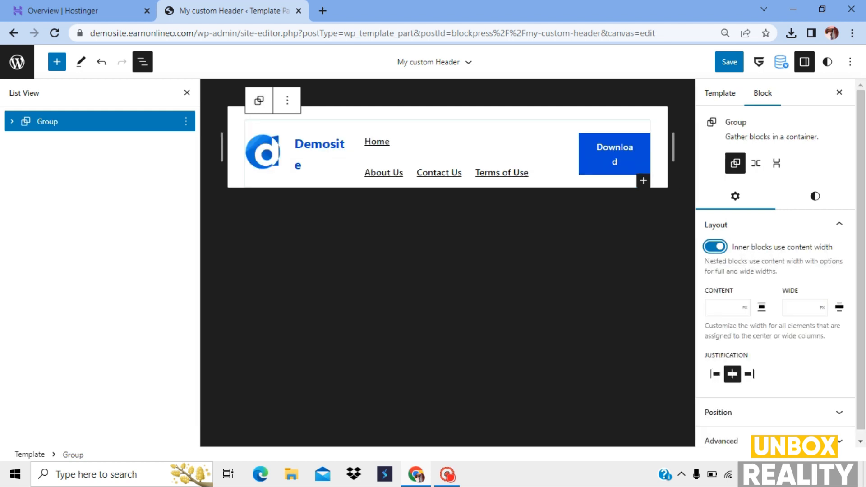
Turn off content width for the outer Group's inner blocks and expand the Group and its Row in the block structure.
click(710, 246)
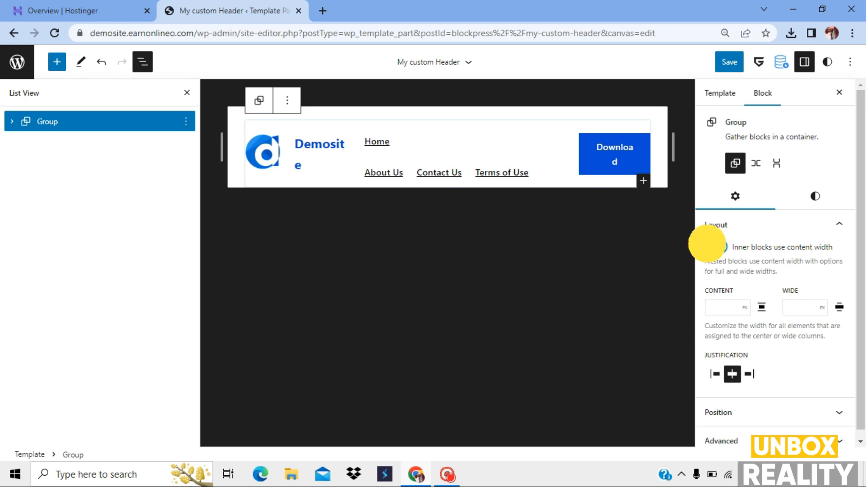
click(12, 122)
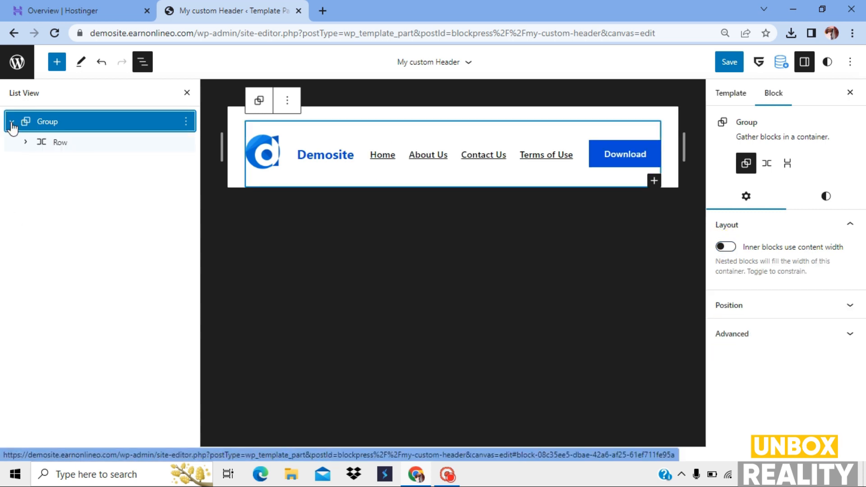
click(25, 142)
Group the logo Image and the Demosite title blocks together and convert that group into a Row.
click(130, 167)
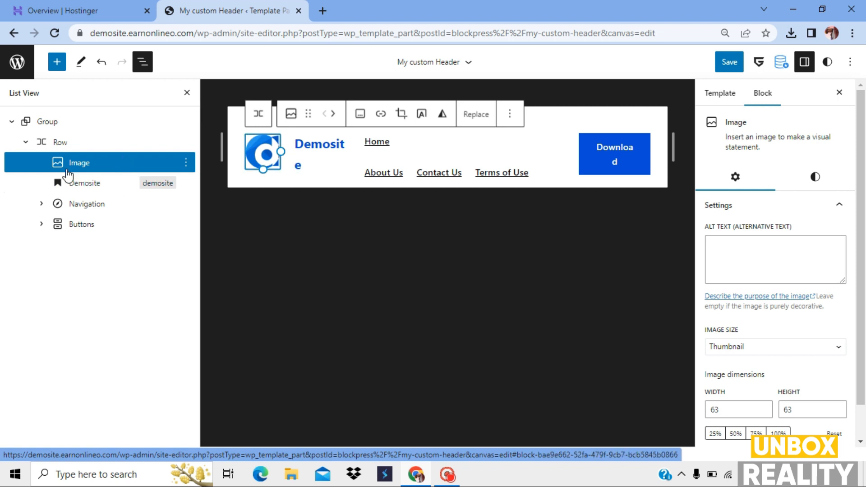
shift+click(120, 183)
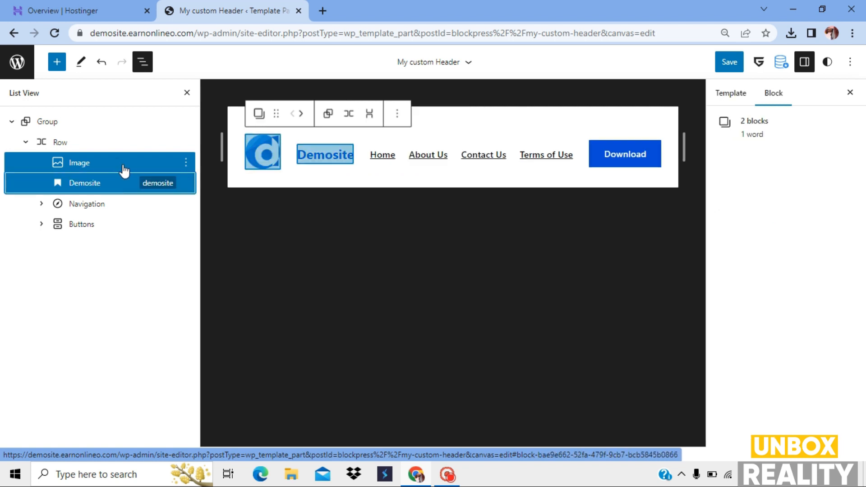
click(186, 163)
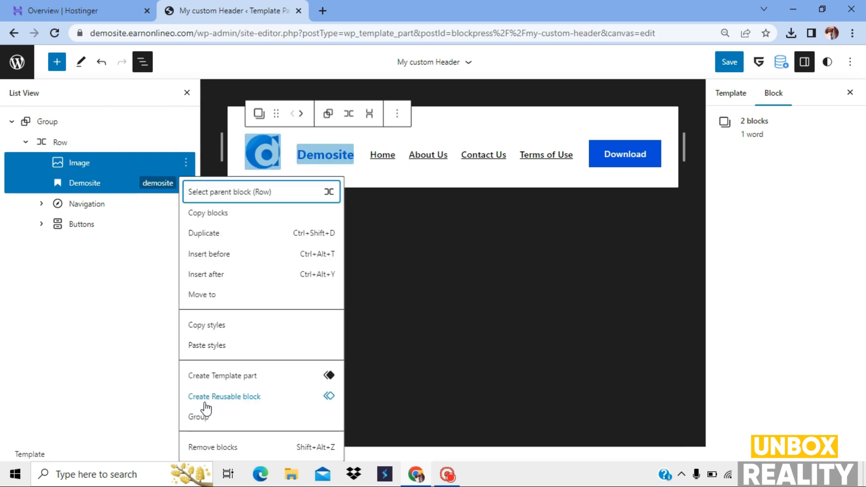
click(243, 420)
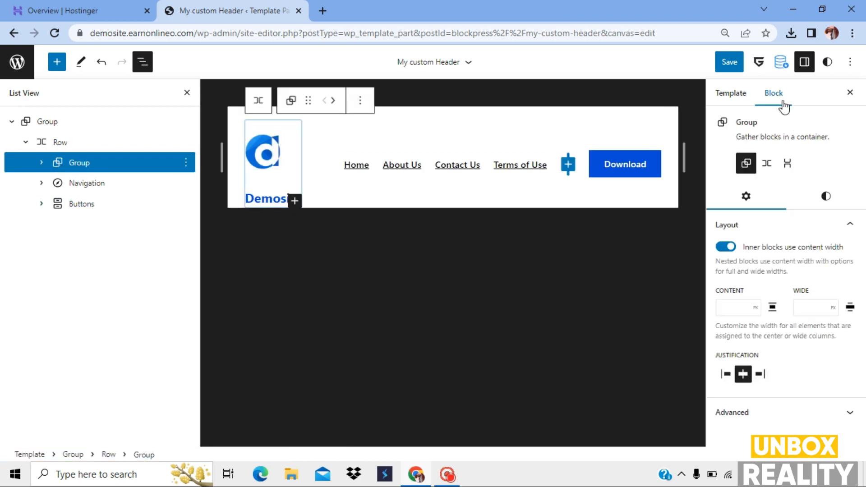
click(765, 167)
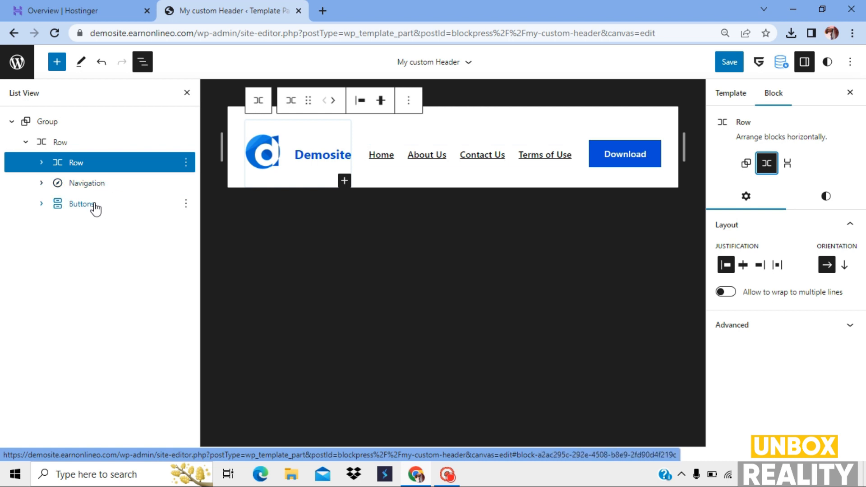
Wrap the Buttons block in its own Group and turn off content width for that Group's inner blocks.
click(101, 206)
click(185, 203)
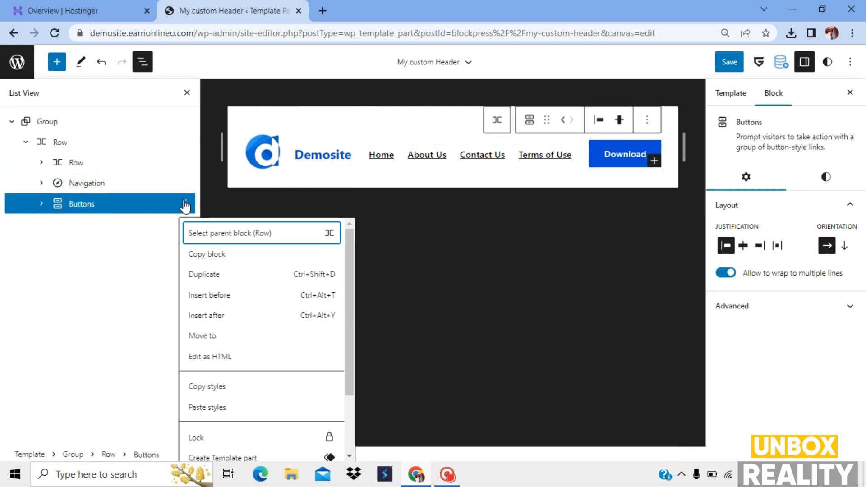
click(186, 203)
click(186, 204)
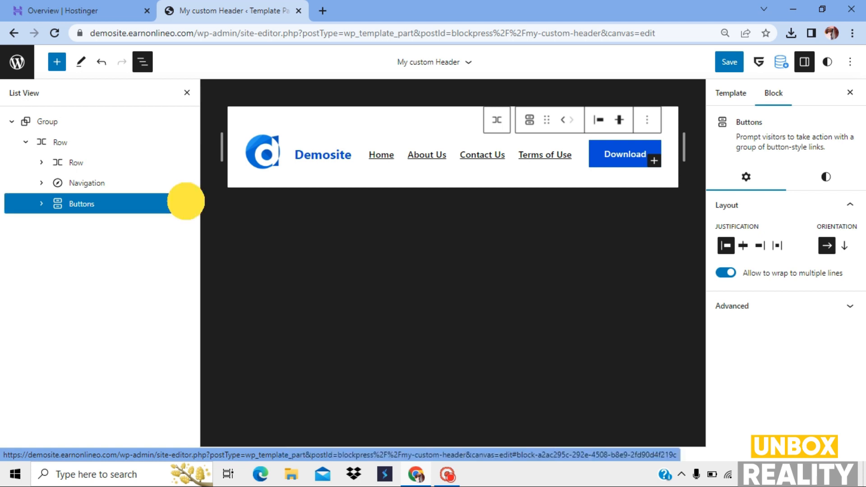
scroll(260, 412, down, 2)
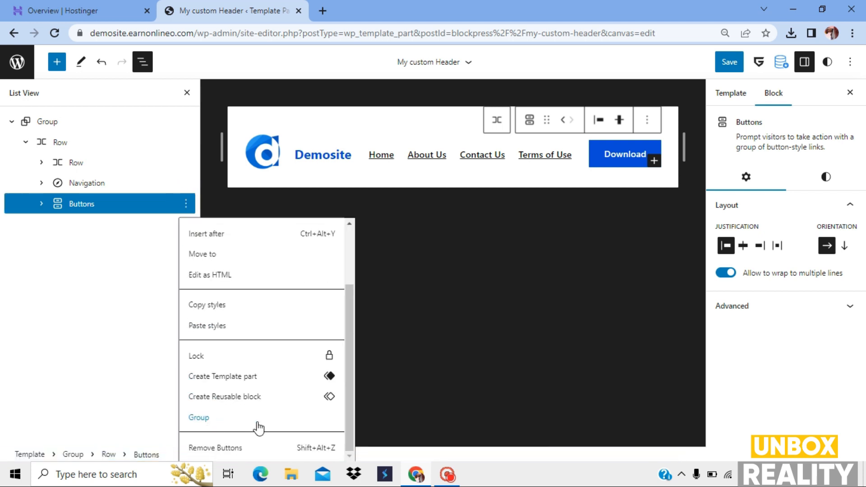
click(258, 423)
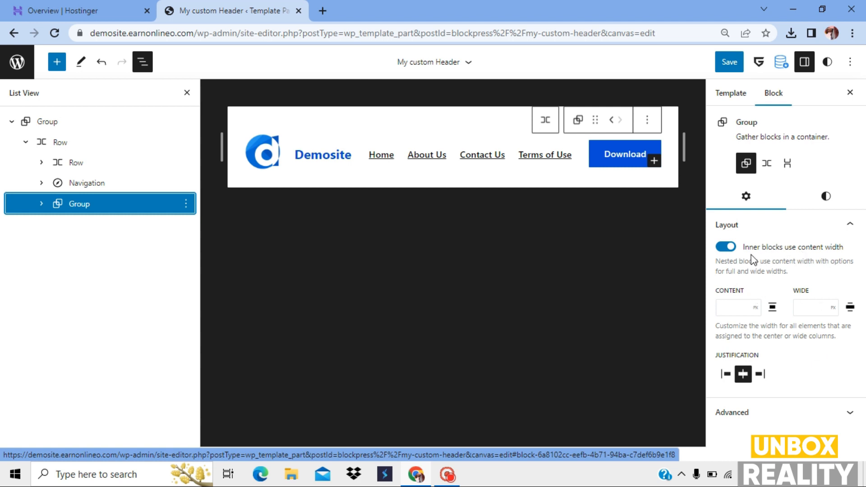
click(727, 249)
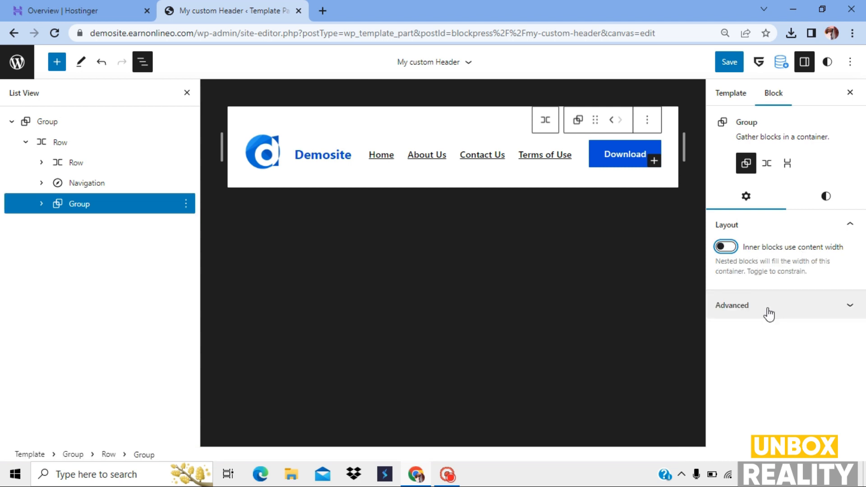
Set the Group holding the Download button to hide on mobile and hide on tablet.
click(750, 299)
scroll(761, 374, down, 5)
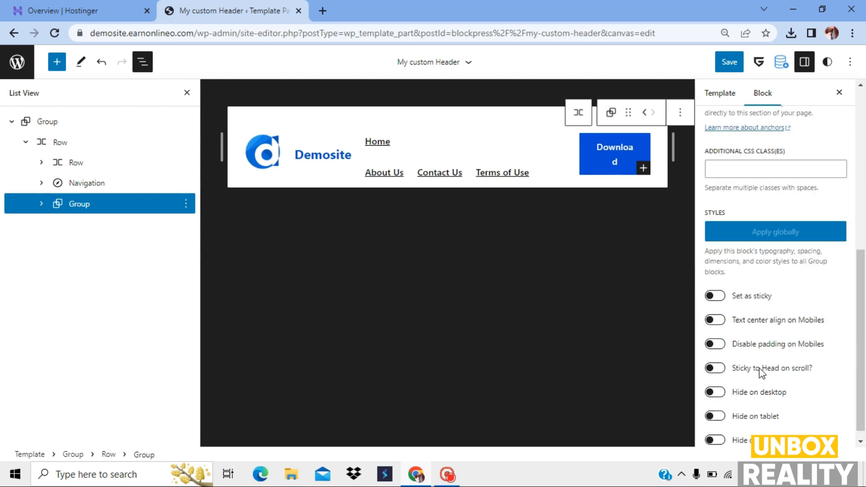
click(715, 430)
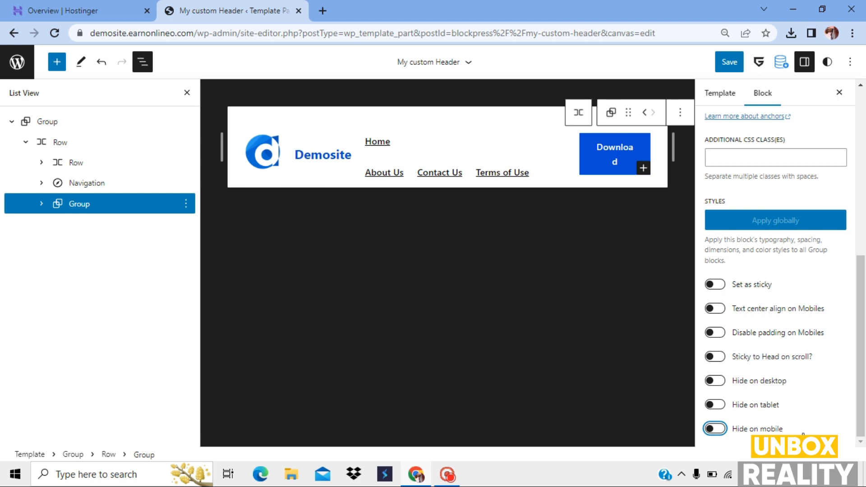
click(718, 404)
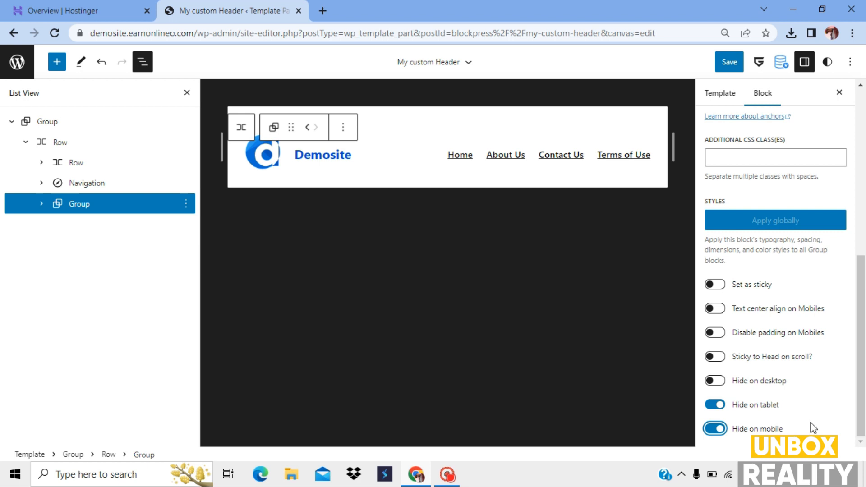
Select the outermost Group and give it a white background colour.
click(73, 126)
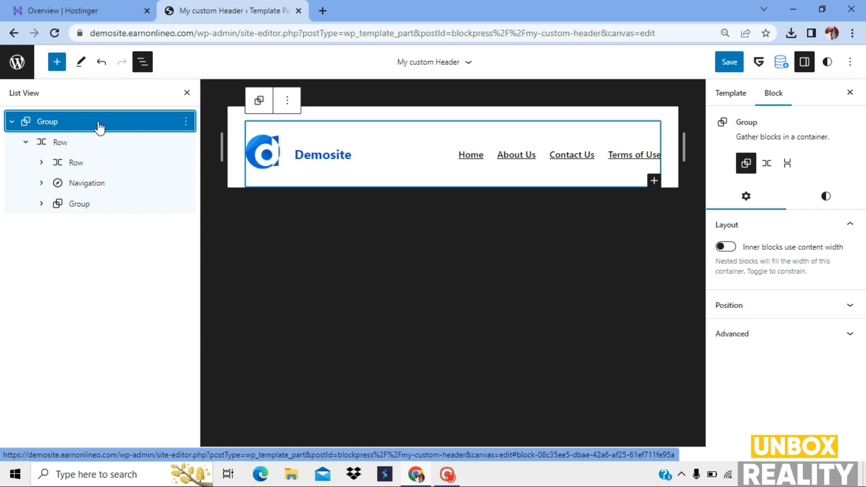
click(825, 198)
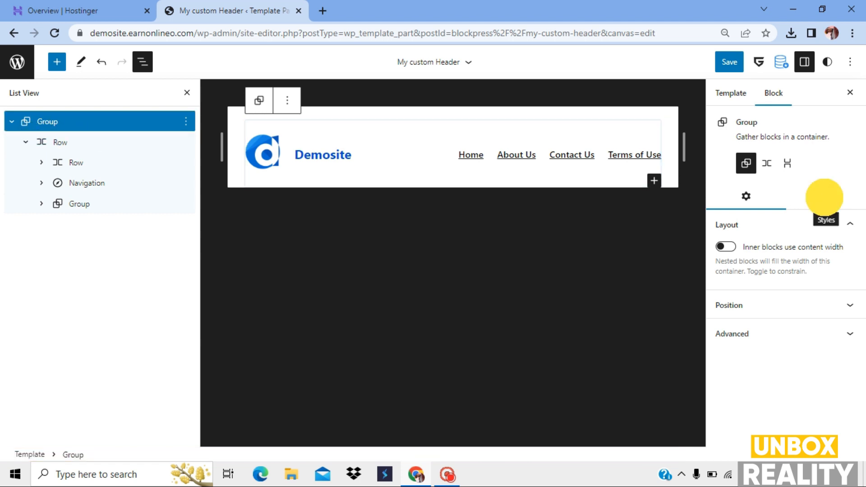
scroll(801, 311, down, 2)
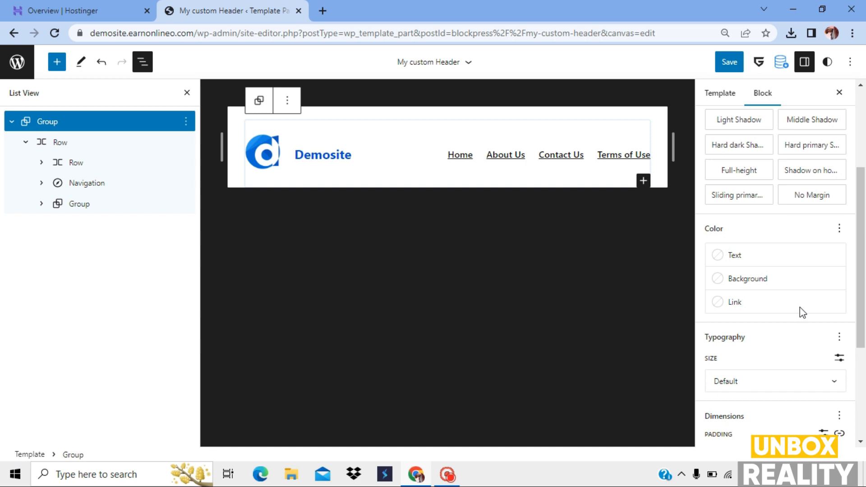
click(756, 277)
click(600, 371)
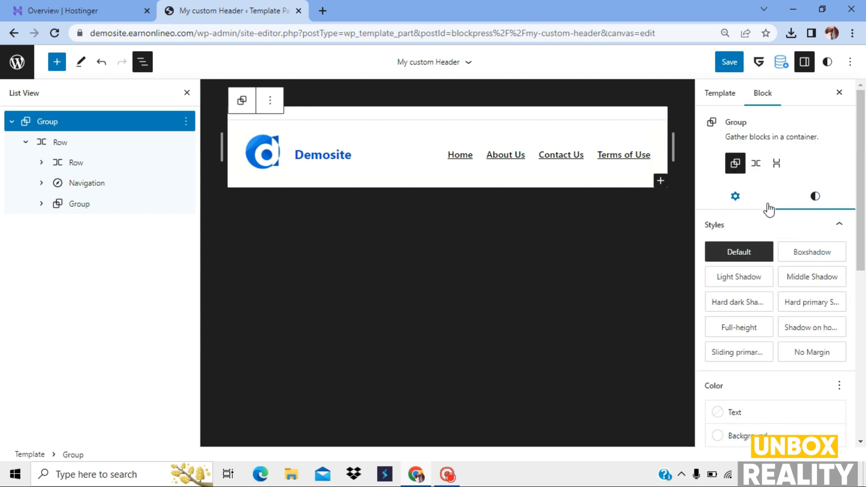
Set the outermost Group's position to Sticky.
click(734, 197)
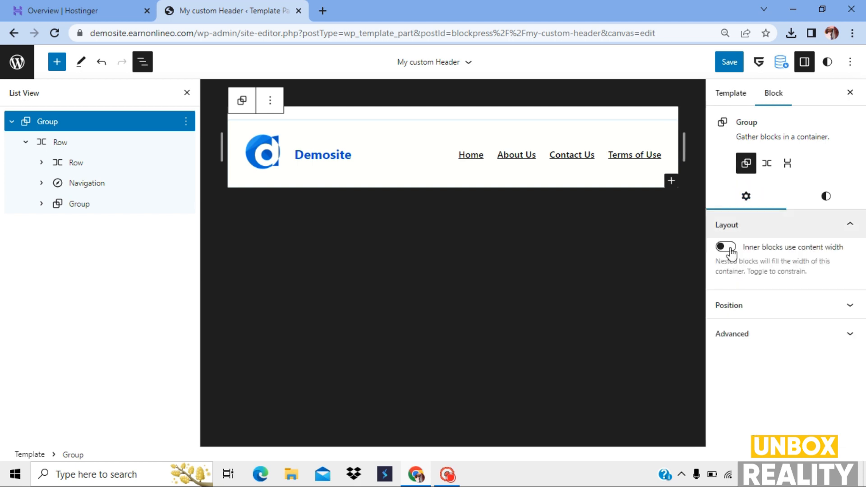
click(750, 306)
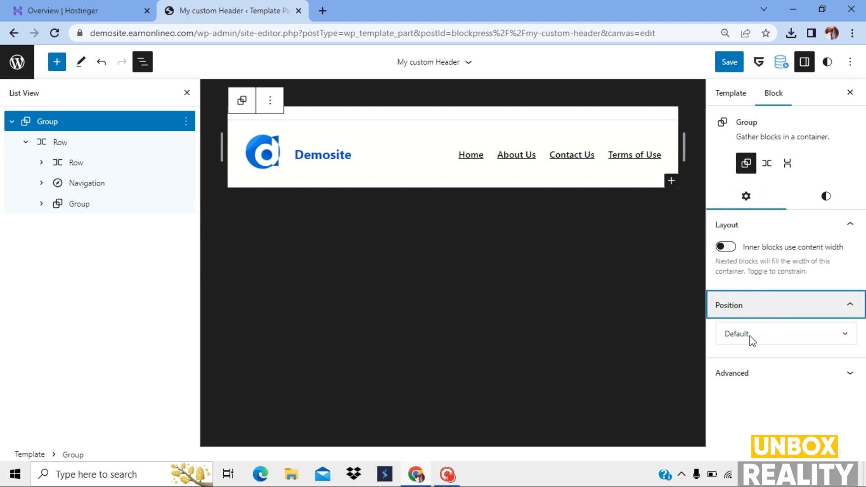
click(756, 338)
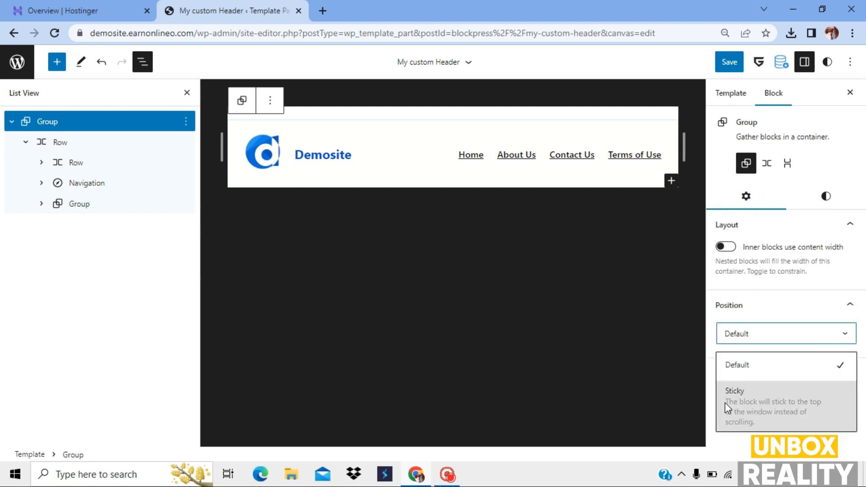
click(763, 410)
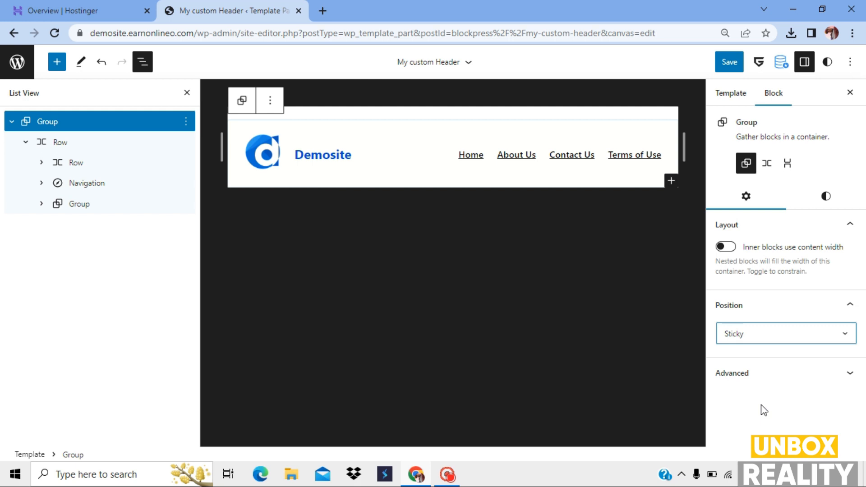
click(753, 334)
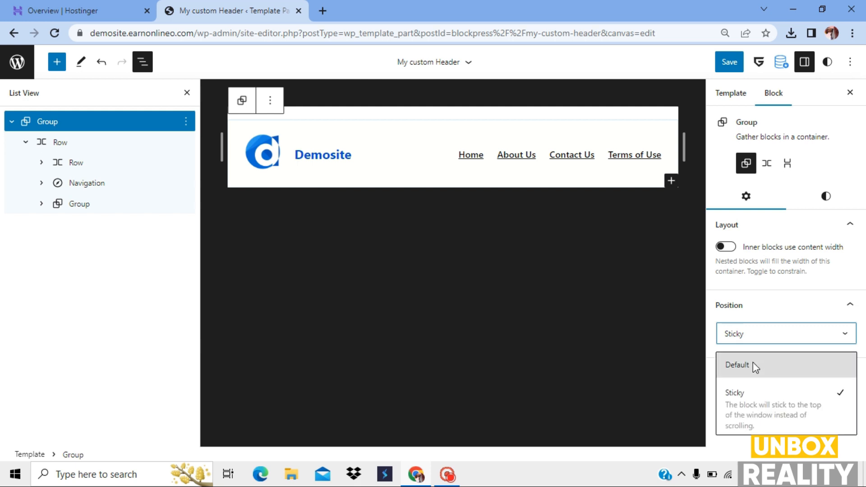
click(753, 334)
click(754, 336)
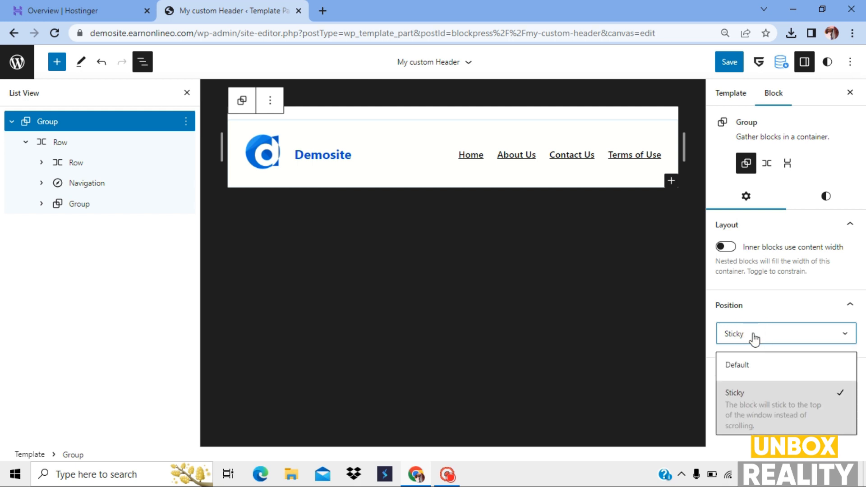
click(768, 338)
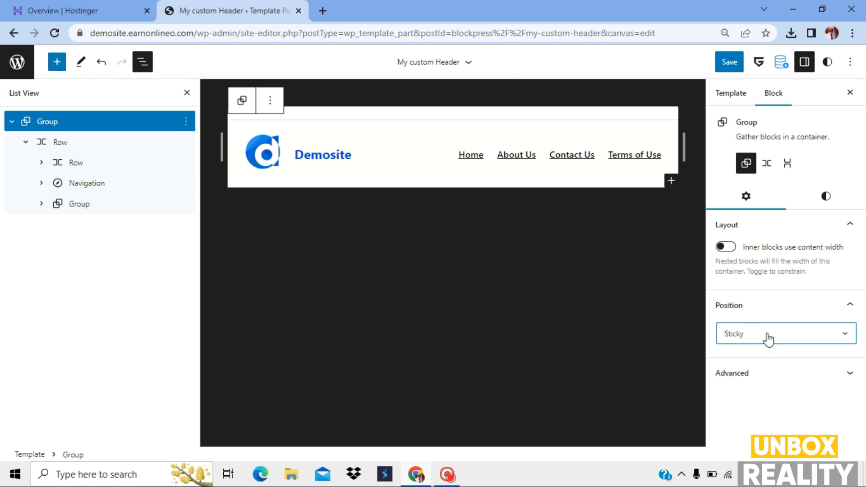
click(767, 338)
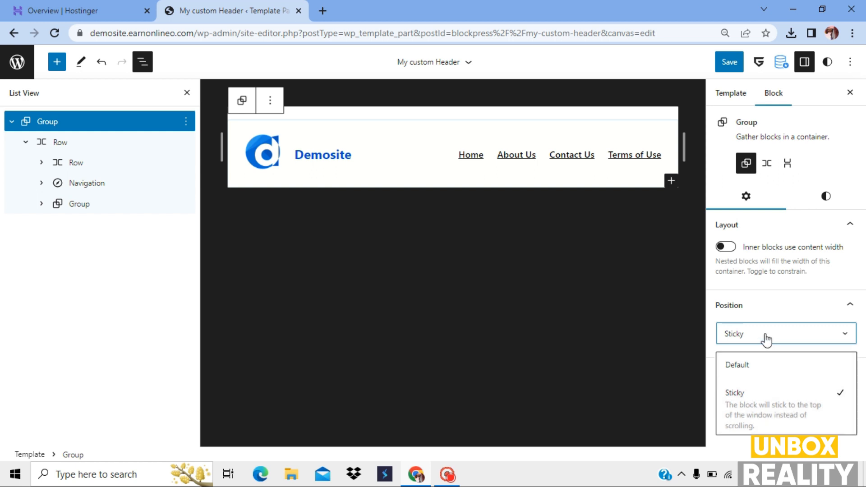
click(766, 338)
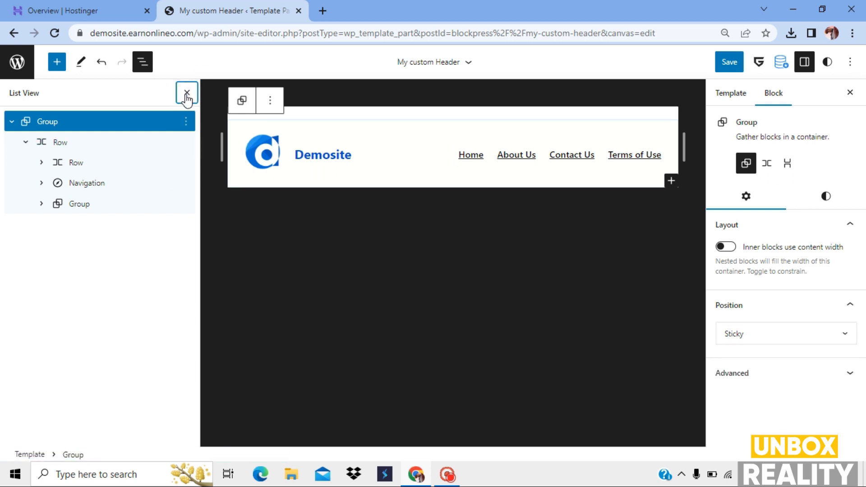
Close the block structure list and save the custom header template part.
click(186, 93)
click(727, 67)
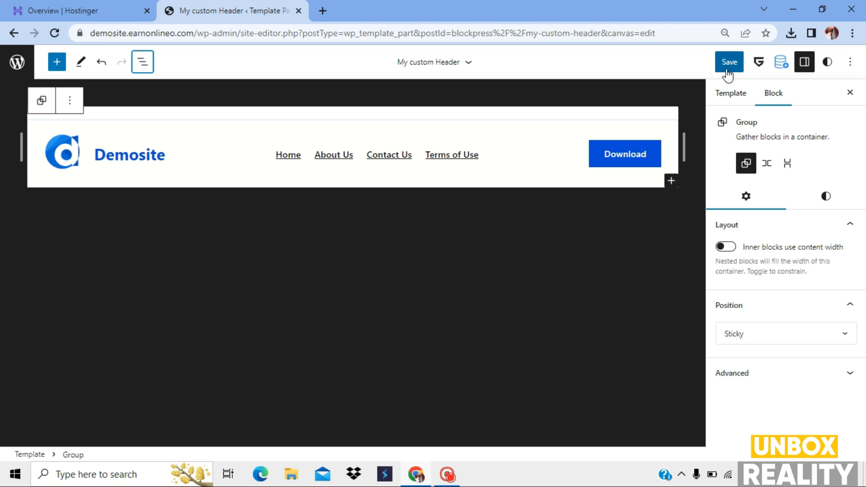
Leave the header editing canvas and open the Front Page template for editing in a new browser tab.
click(17, 62)
click(22, 66)
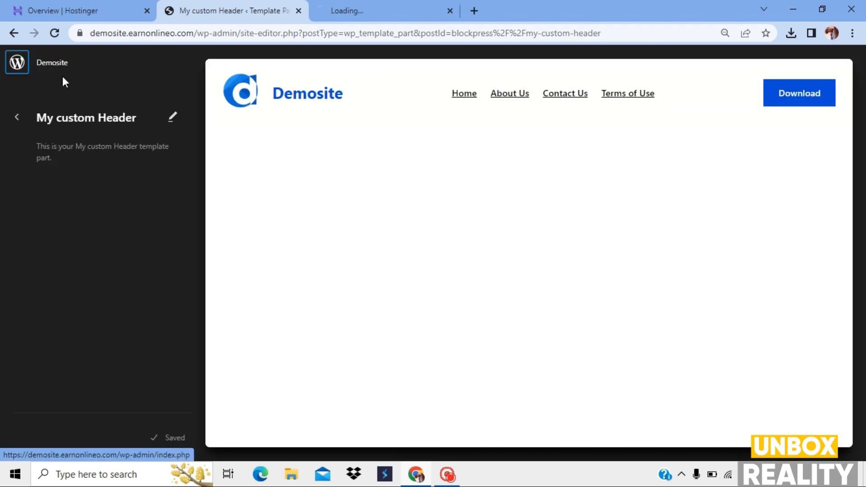
mouse_move(27, 54)
click(34, 75)
click(102, 64)
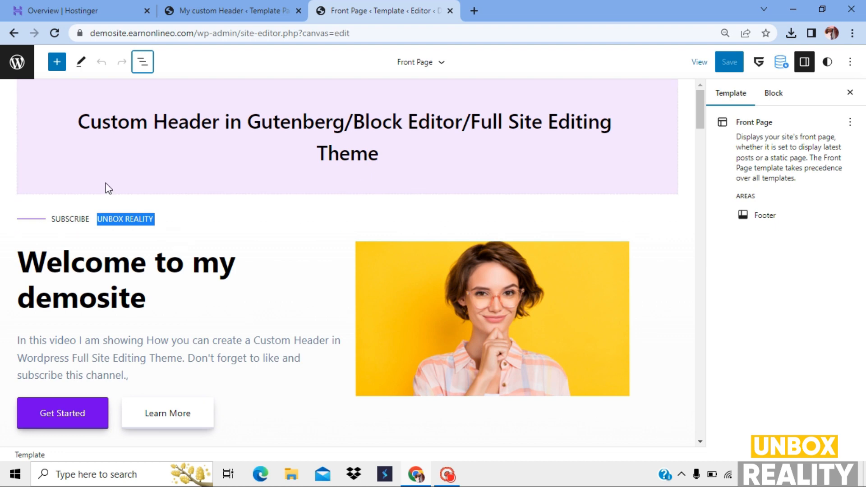
Insert an empty block before the Container / Wrapper holding the title banner, and delete that Container / Wrapper.
click(67, 174)
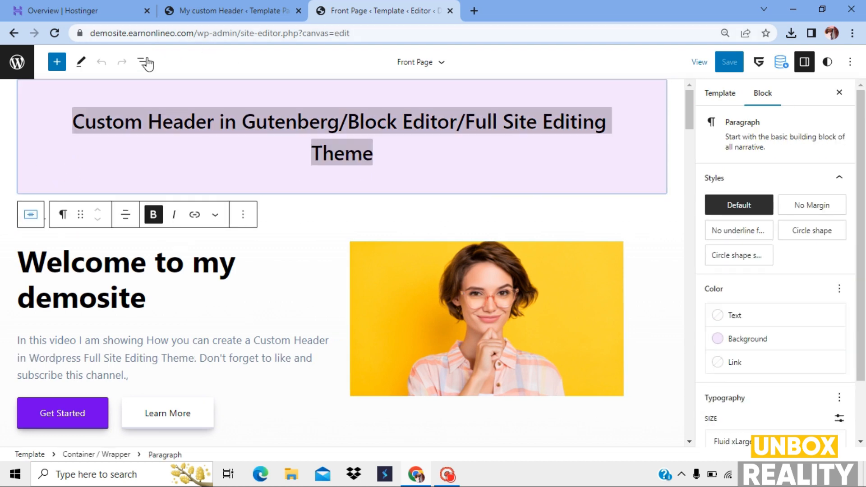
click(140, 62)
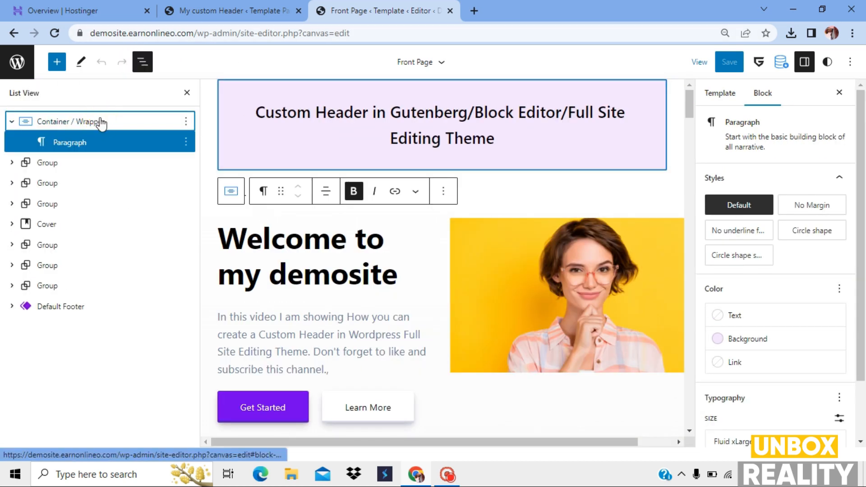
click(101, 122)
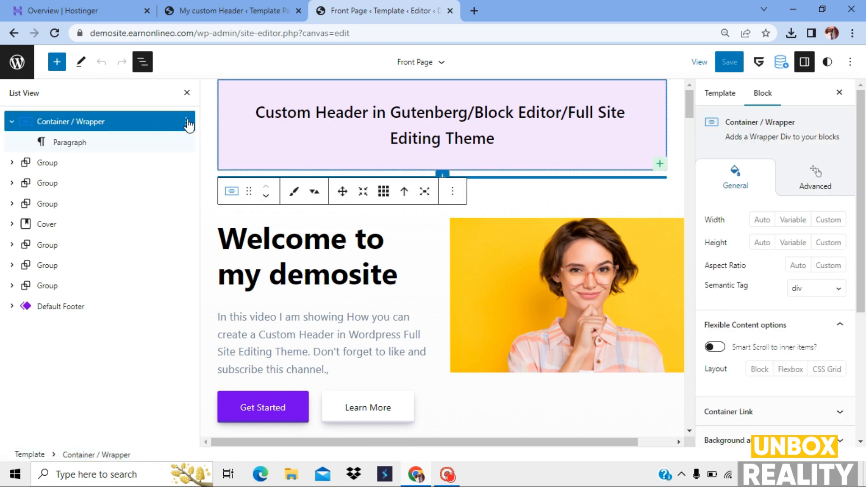
click(186, 119)
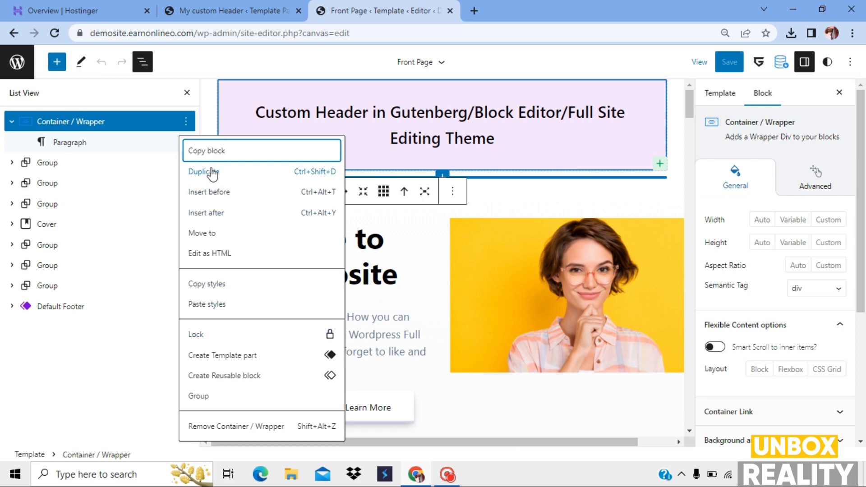
click(247, 193)
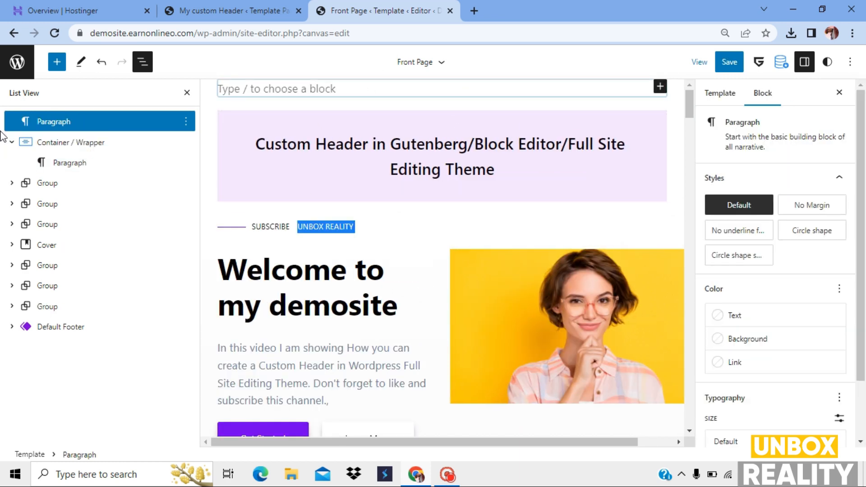
click(77, 145)
key(Delete)
Search the blocks for "my cu" and insert the My custom Header template part in the empty paragraph above the page content.
click(413, 83)
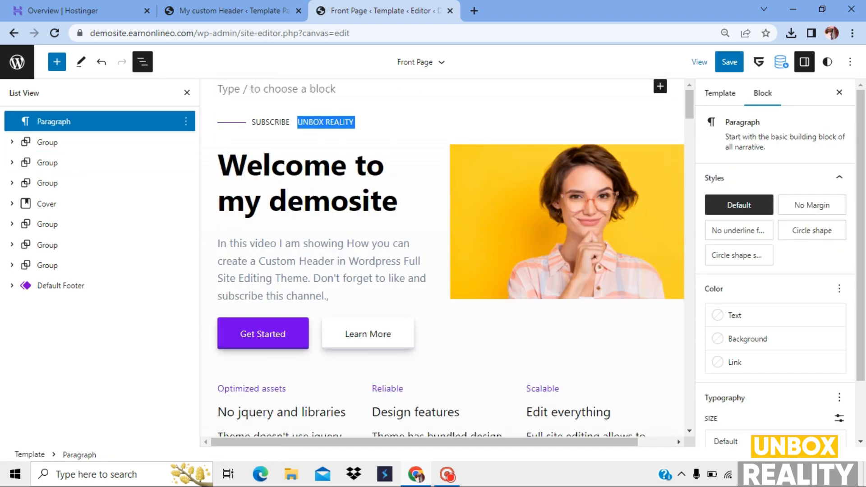
click(659, 87)
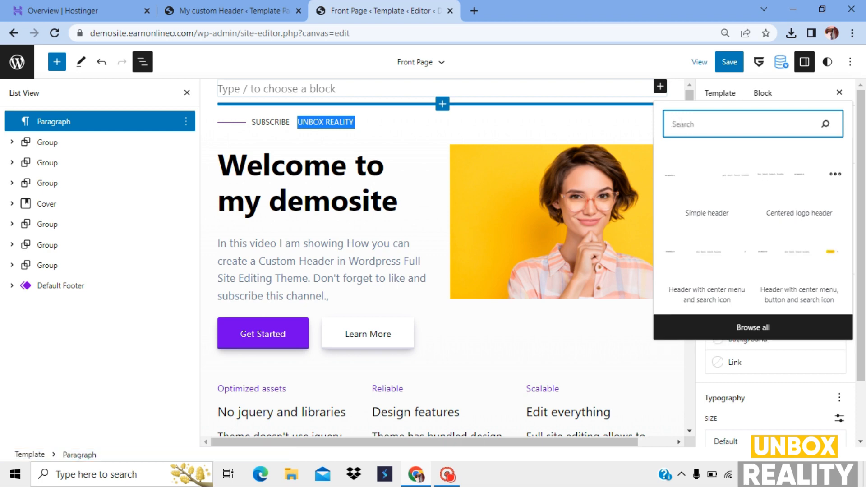
text(my cu)
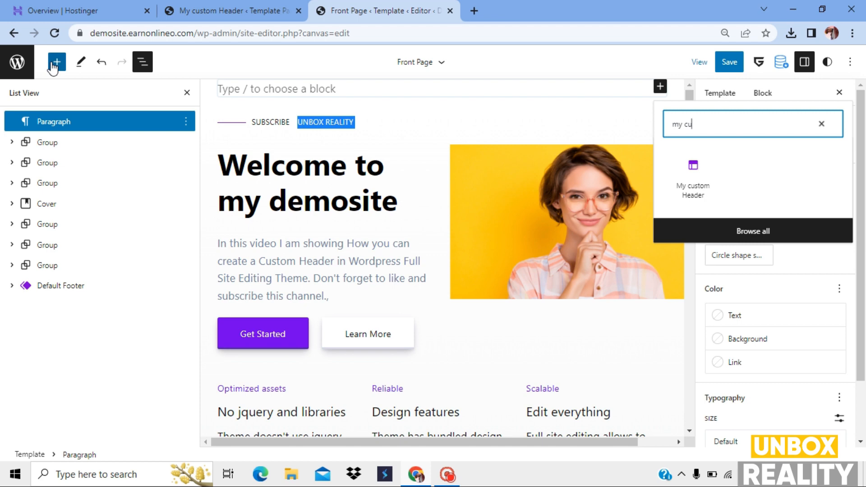
click(693, 182)
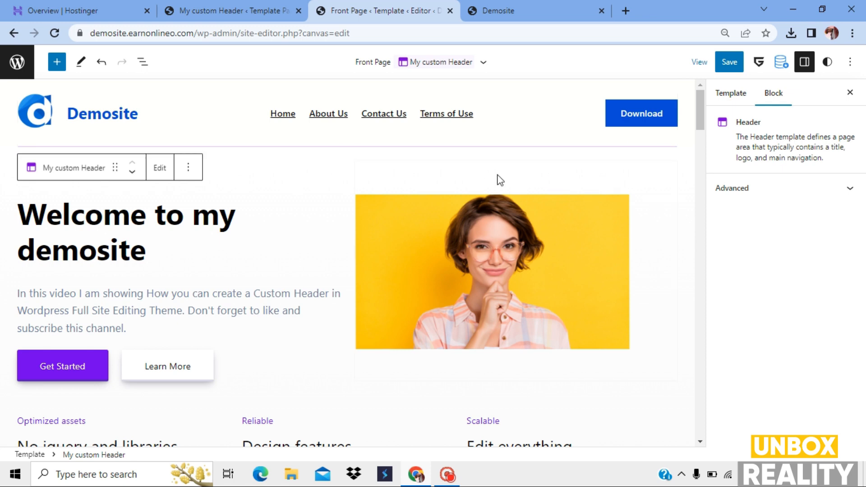
Wrap the My custom Header template part in a Group using the block structure list.
click(141, 63)
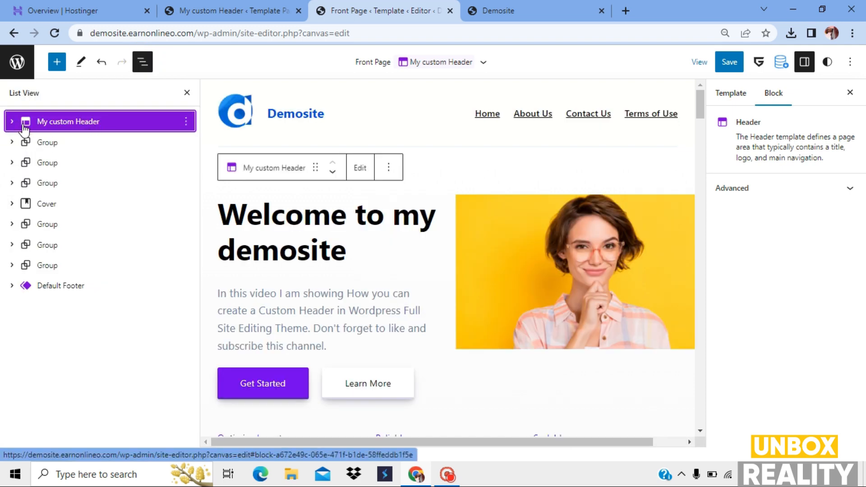
click(185, 122)
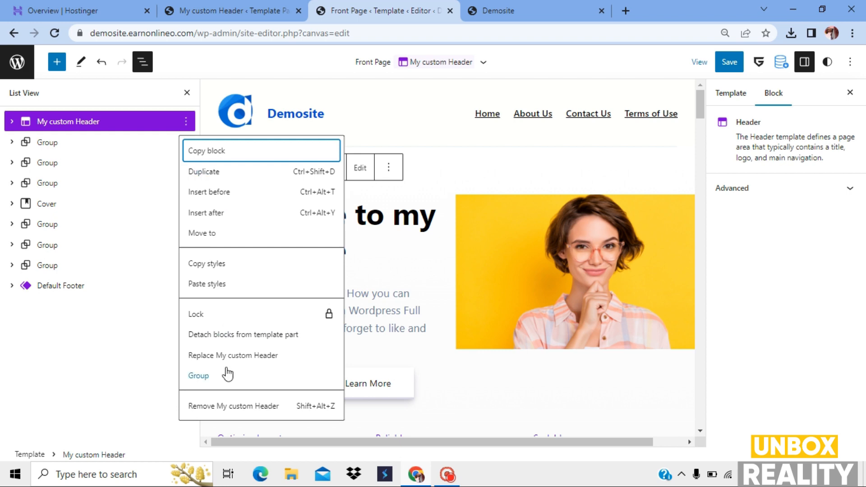
click(198, 376)
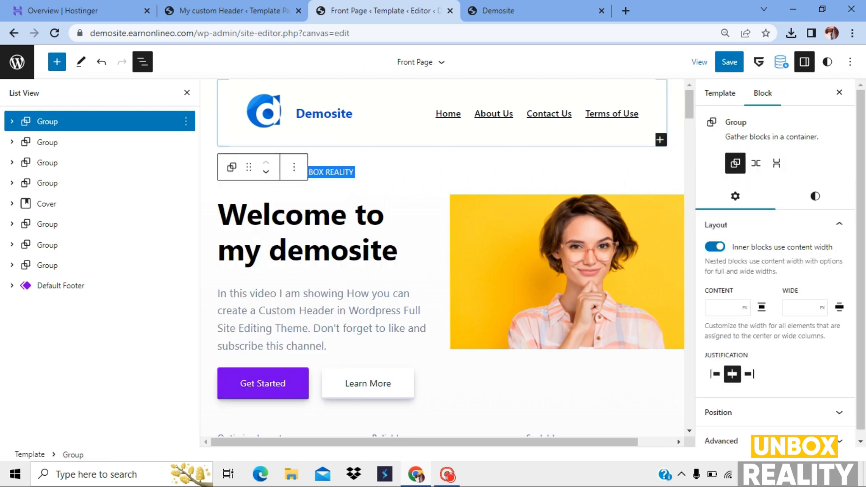
Turn off content width for the new Group's inner blocks and set the Group's position to Sticky.
click(720, 247)
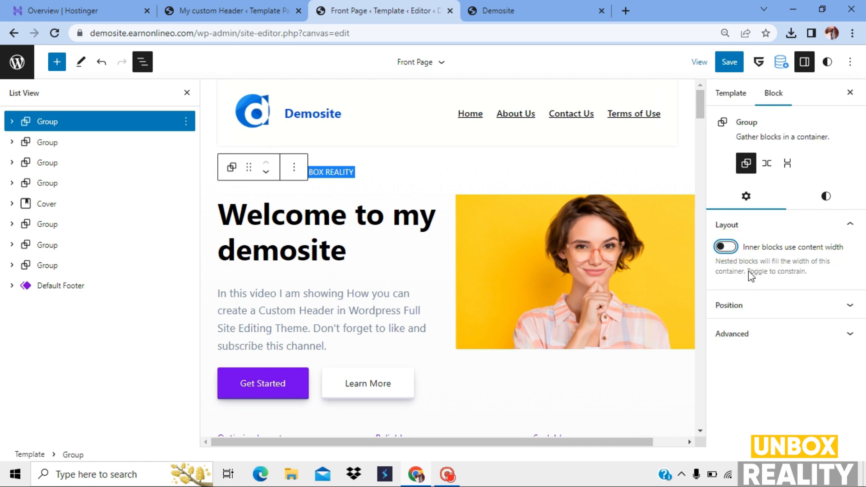
click(750, 301)
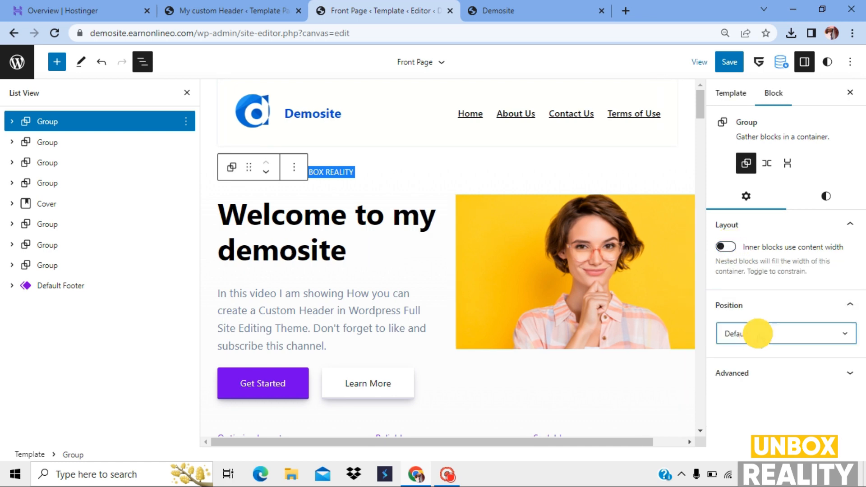
click(758, 334)
click(756, 401)
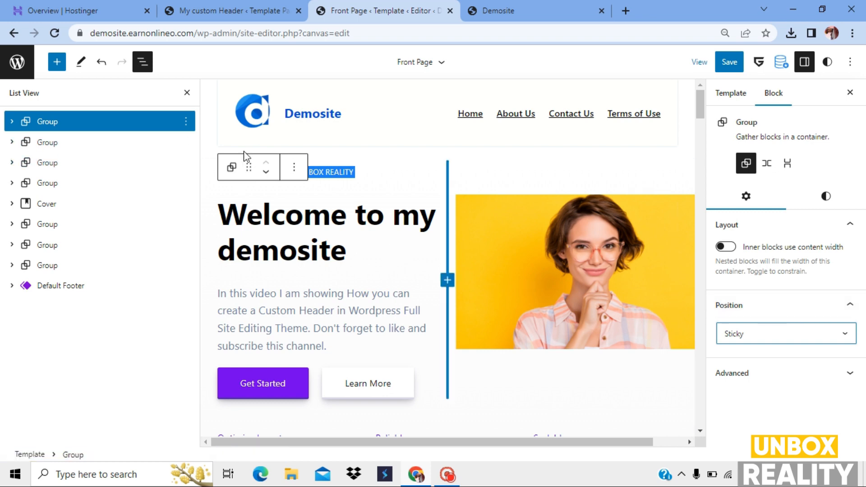
Apply the Light Shadow style to the Group around the header and set its top padding to 2.
click(9, 119)
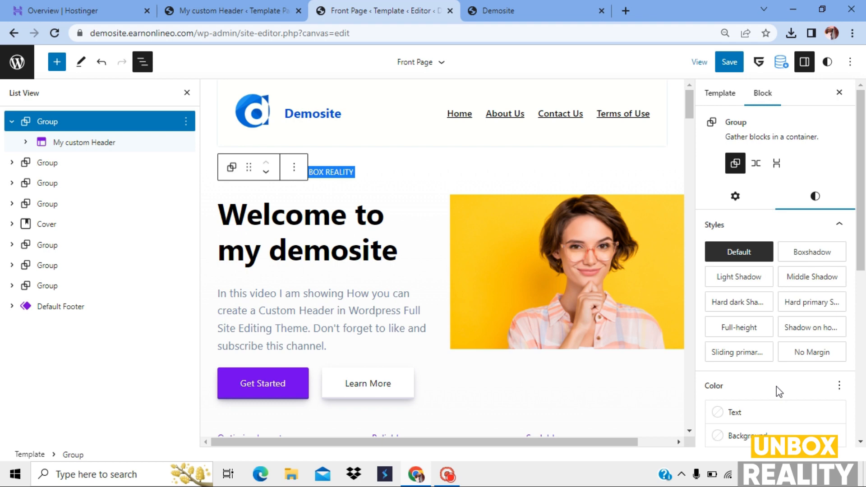
click(731, 280)
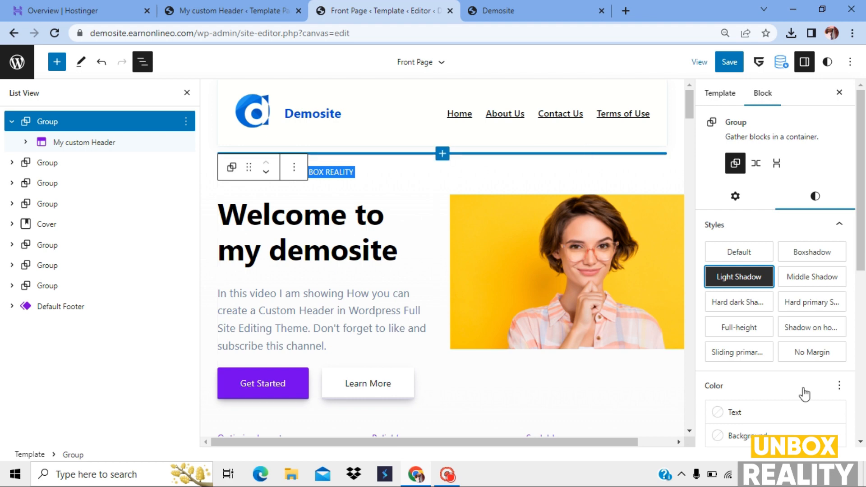
scroll(802, 388, down, 7)
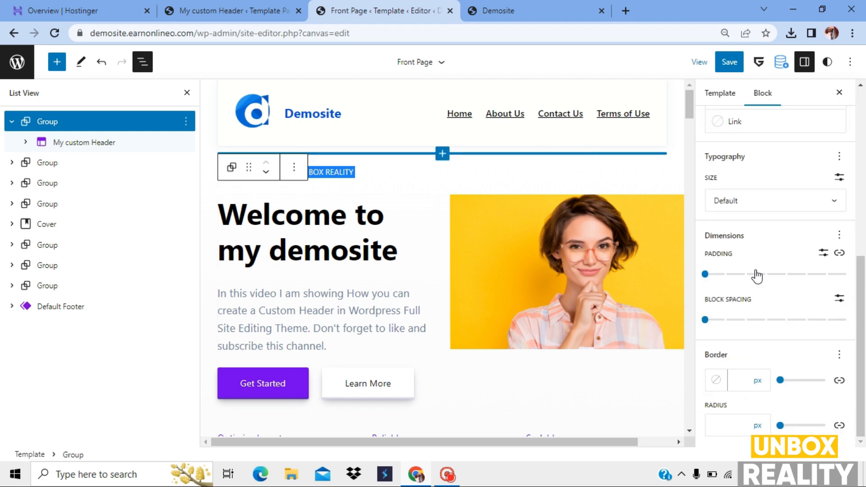
click(724, 390)
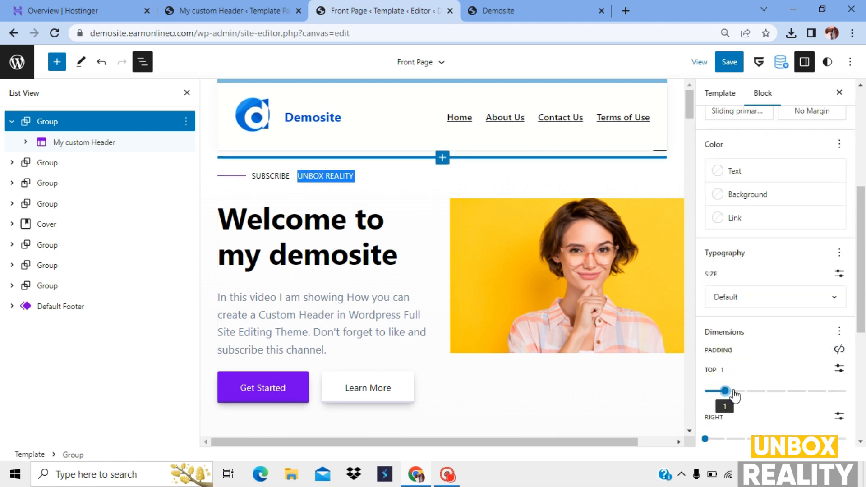
scroll(741, 407, down, 1)
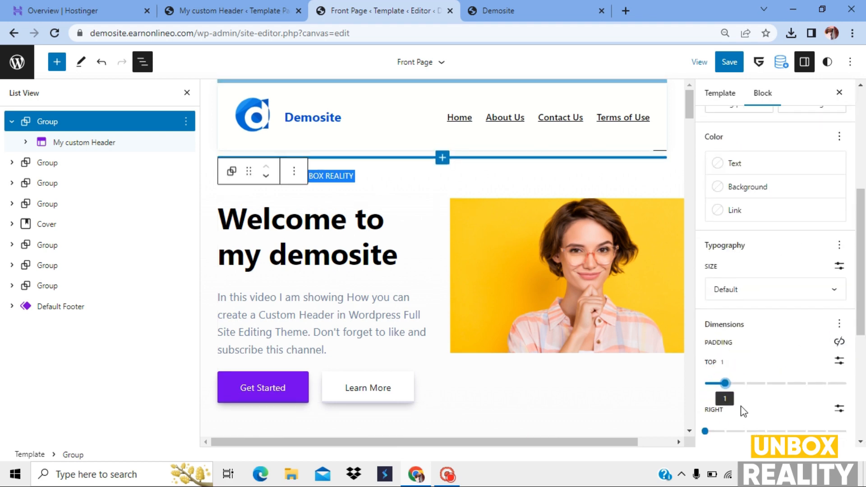
click(744, 372)
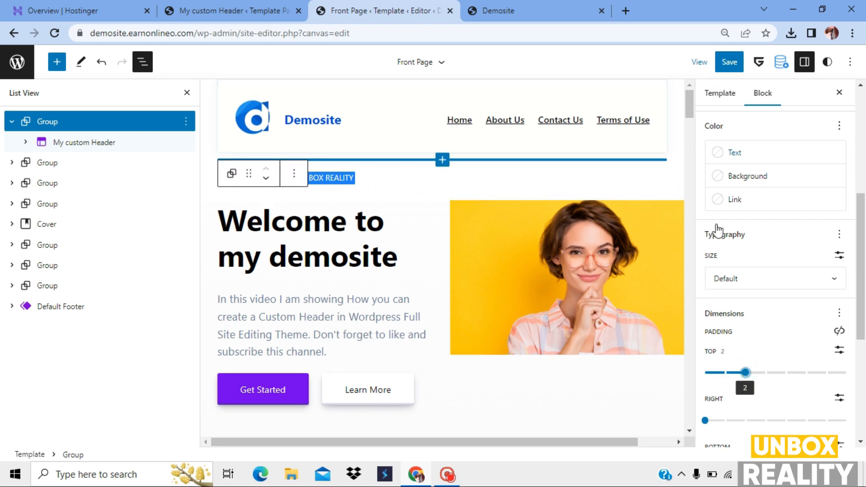
Save the Front Page template and open the live site for viewing.
click(728, 62)
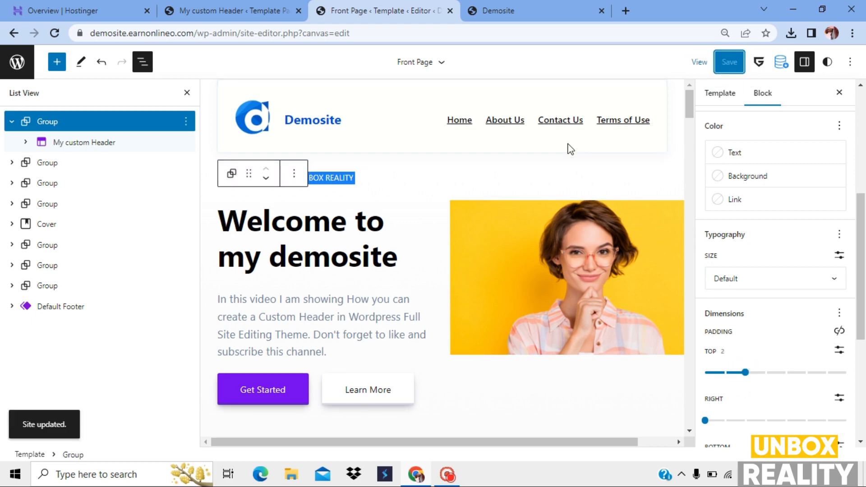
click(692, 63)
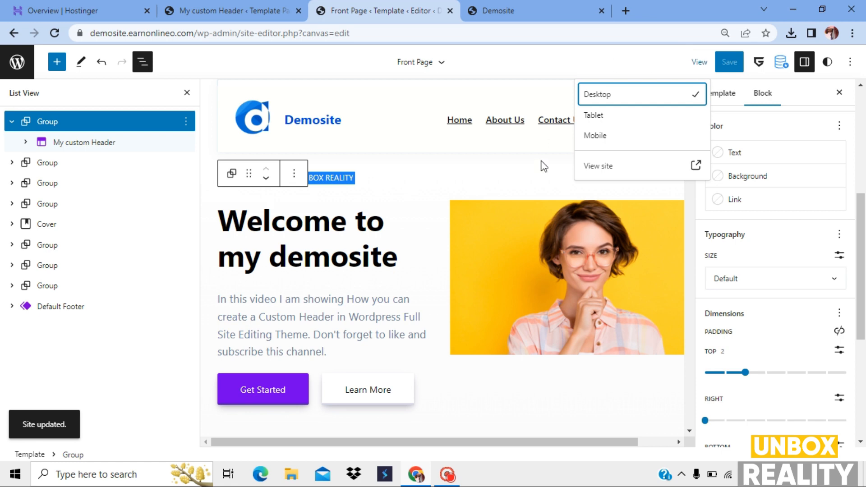
click(622, 177)
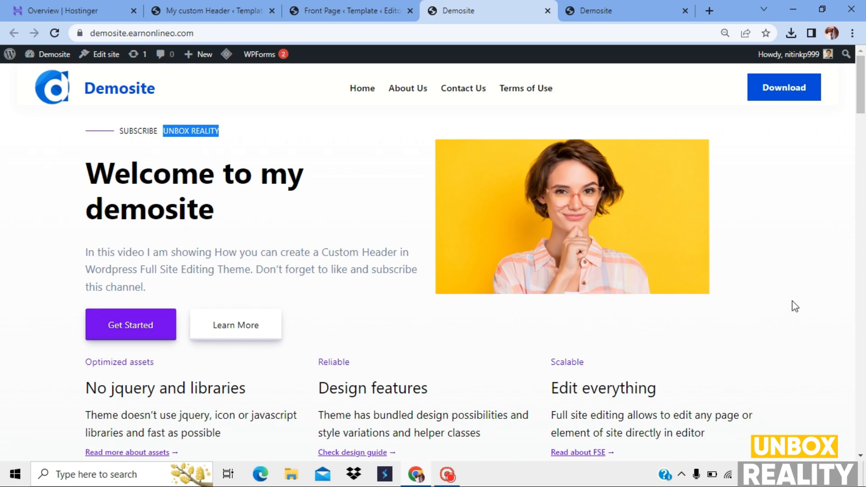
Scroll through the live front page and check how the custom header behaves over the content.
scroll(792, 301, down, 15)
scroll(792, 301, up, 15)
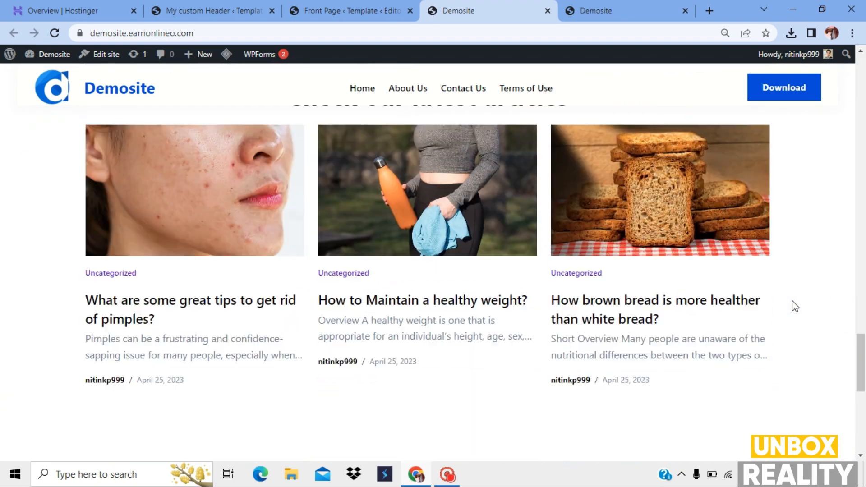
scroll(792, 301, down, 3)
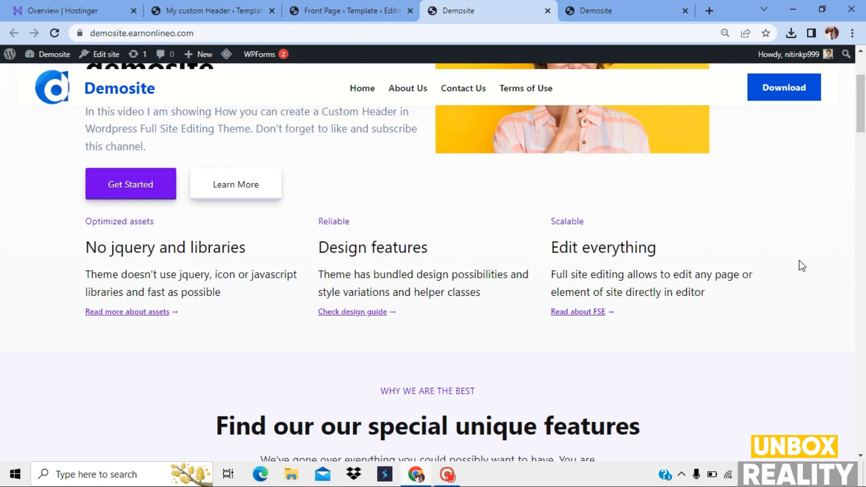
scroll(798, 265, up, 3)
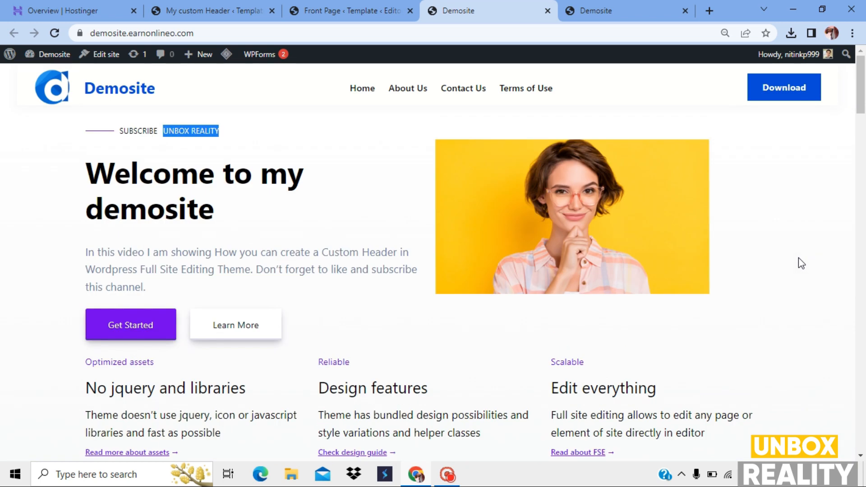
scroll(798, 259, down, 3)
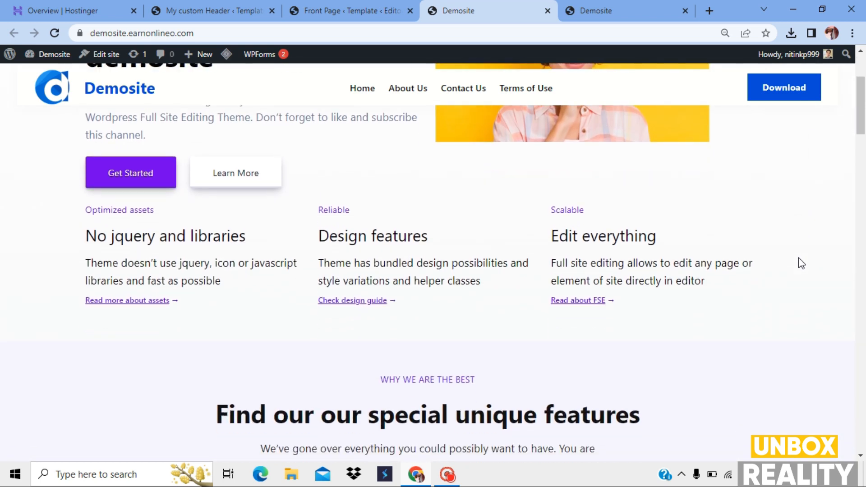
scroll(798, 258, up, 1)
scroll(798, 258, down, 1)
scroll(798, 258, up, 1)
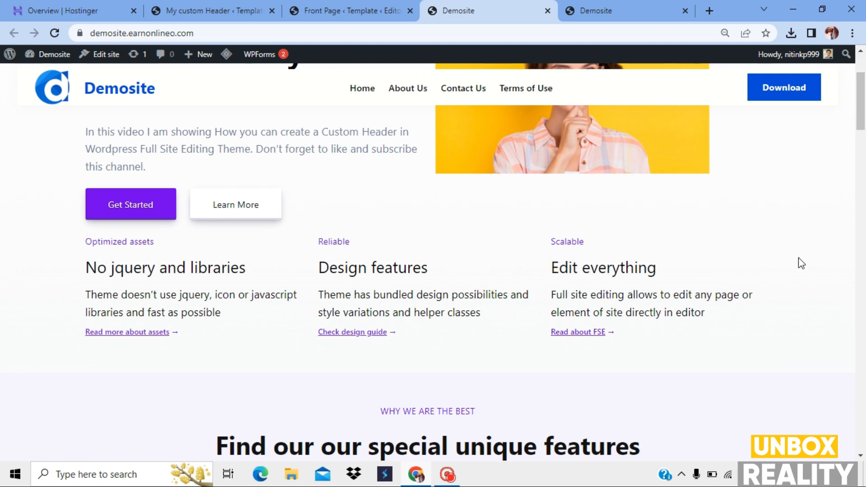
Return to the Front Page template, give the header's outer Group the theme's white "Text over primary" background (FFFFFD), and save.
click(358, 5)
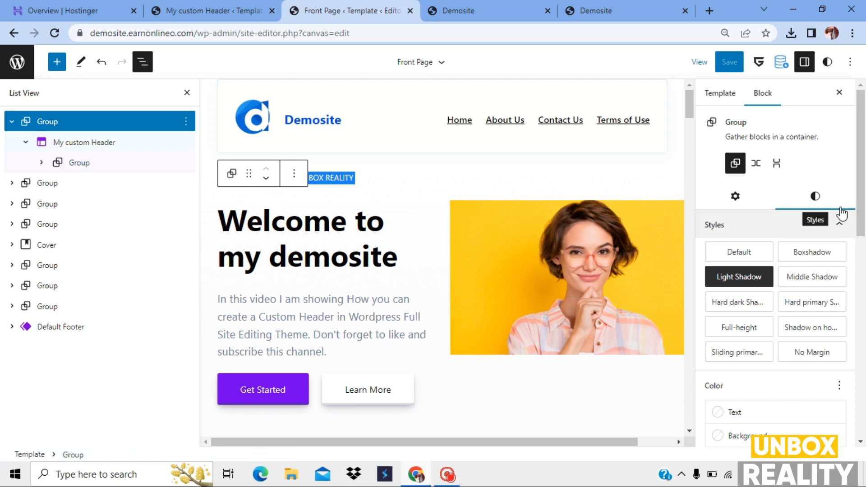
scroll(813, 356, down, 2)
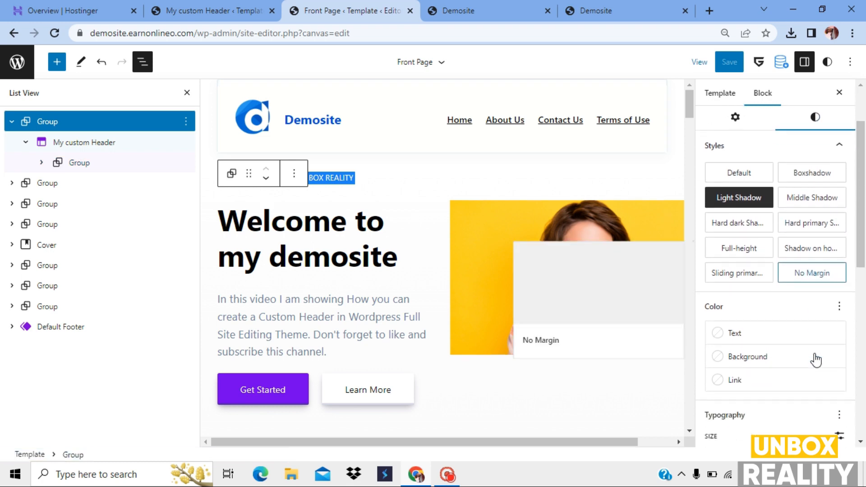
click(764, 355)
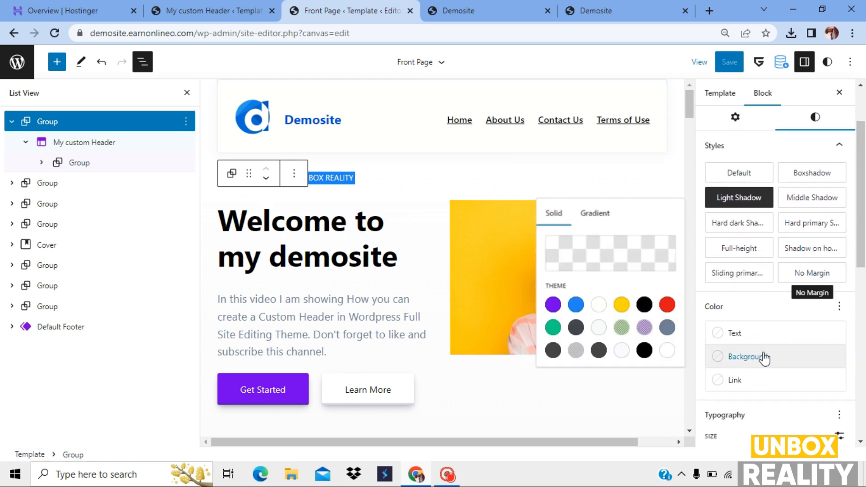
click(598, 306)
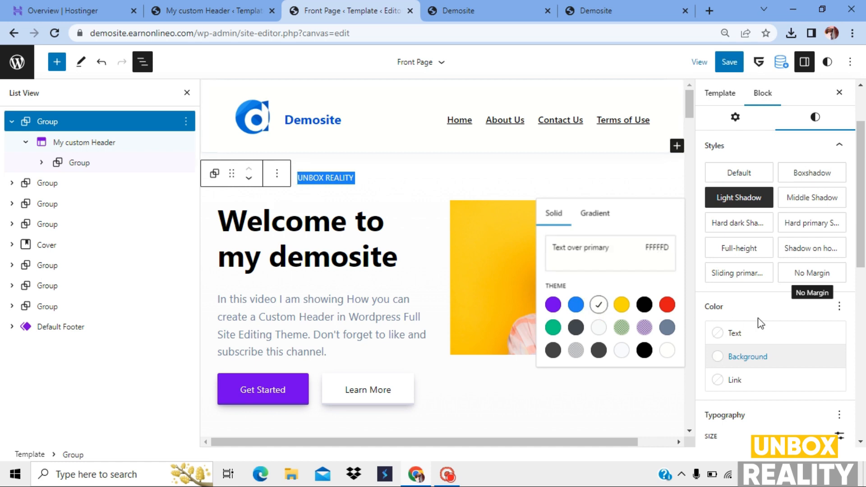
click(721, 62)
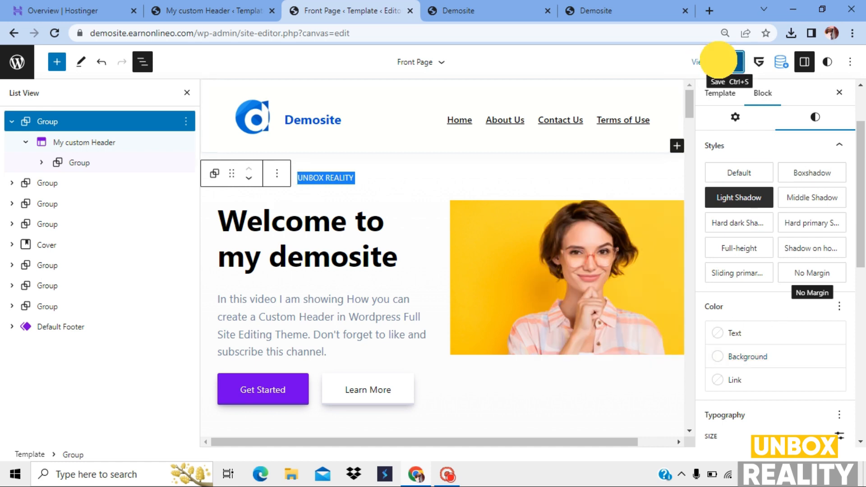
click(747, 63)
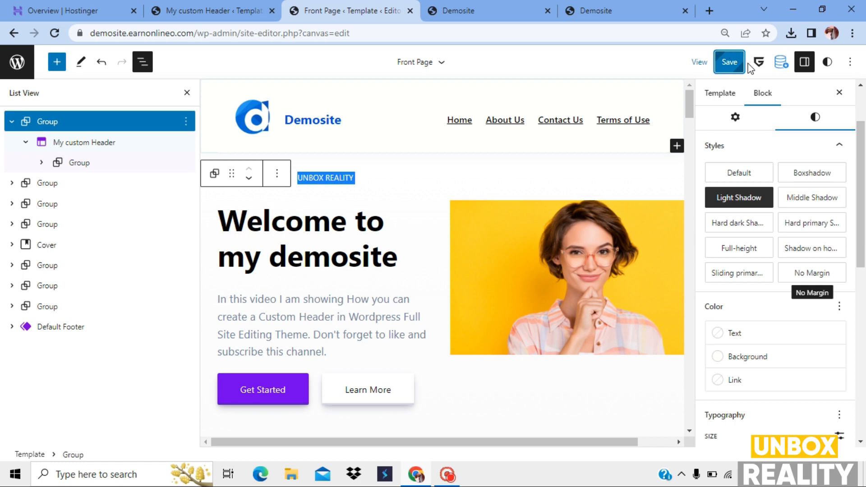
Reload the live front page and scroll through it to check the sticky header's background and shadow.
click(533, 7)
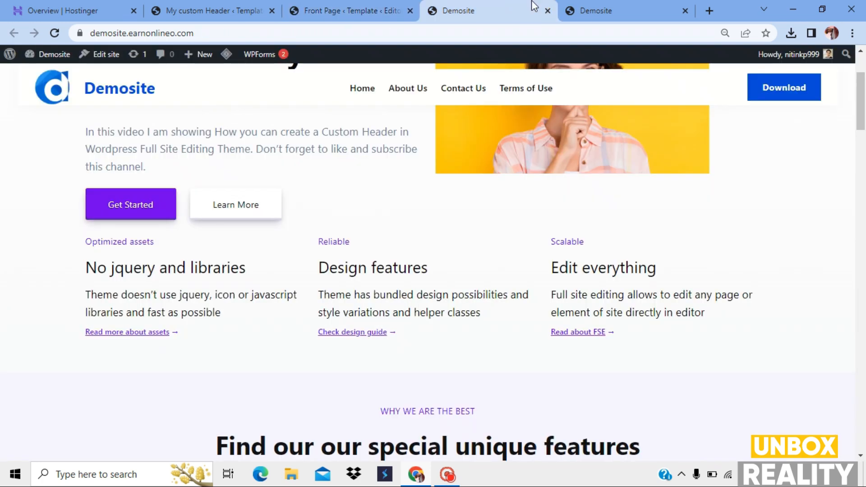
click(55, 34)
scroll(594, 333, down, 15)
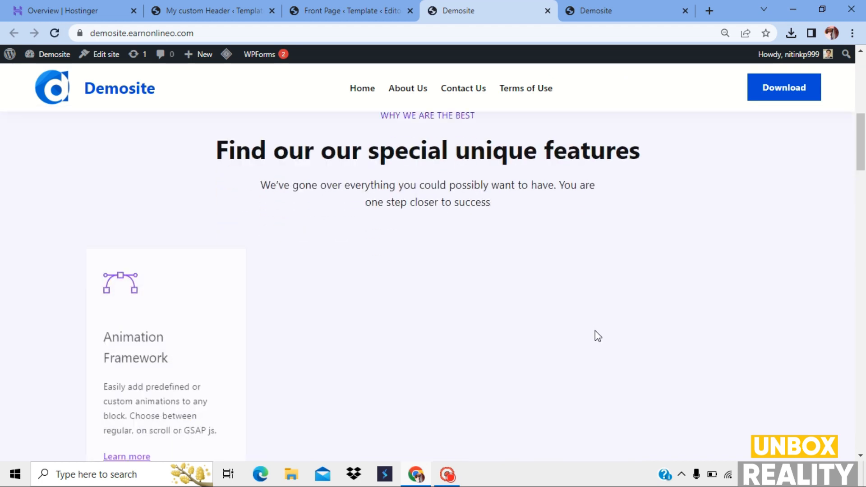
scroll(594, 331, up, 15)
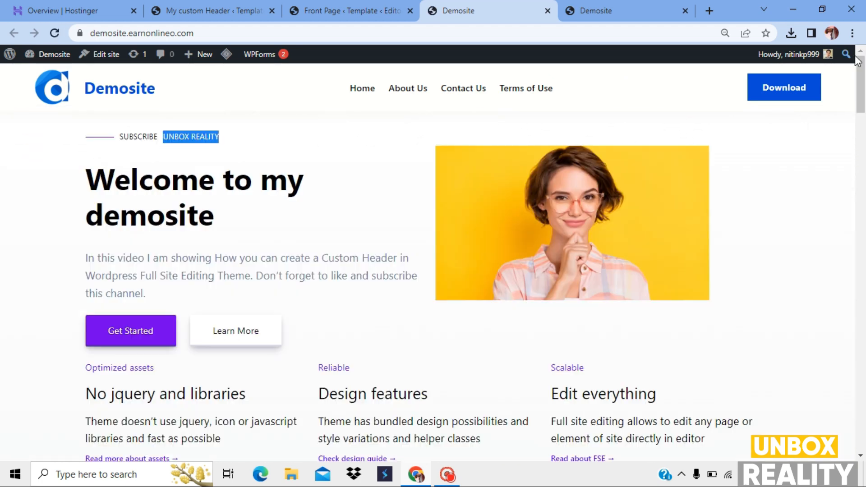
scroll(773, 310, down, 5)
scroll(772, 311, up, 5)
Inspect the live front page in the browser's responsive mobile view and check the sticky header while scrolling.
right_click(751, 280)
click(718, 272)
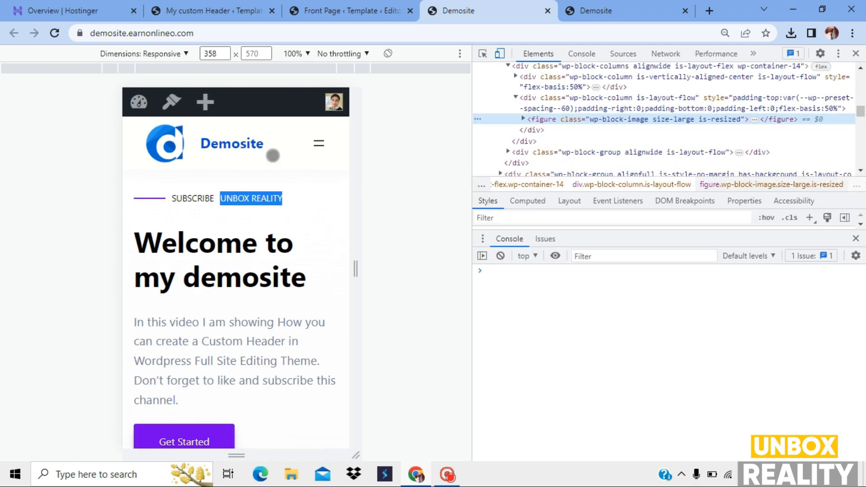
scroll(219, 227, down, 10)
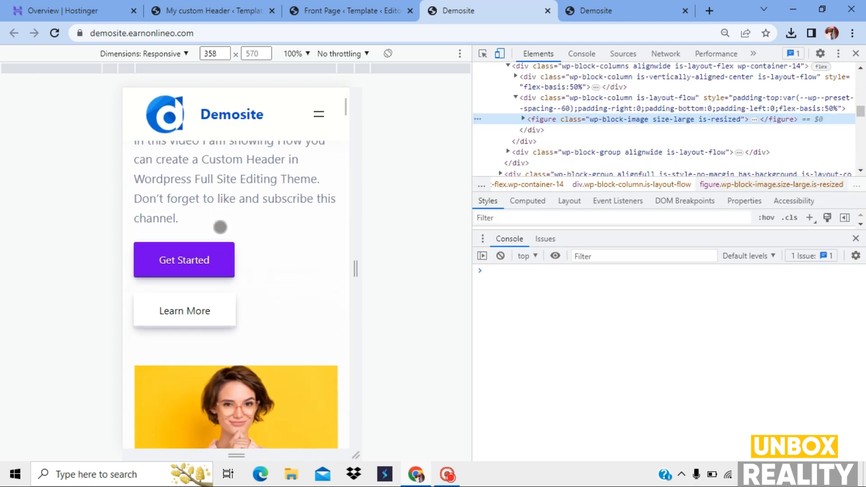
scroll(220, 226, down, 3)
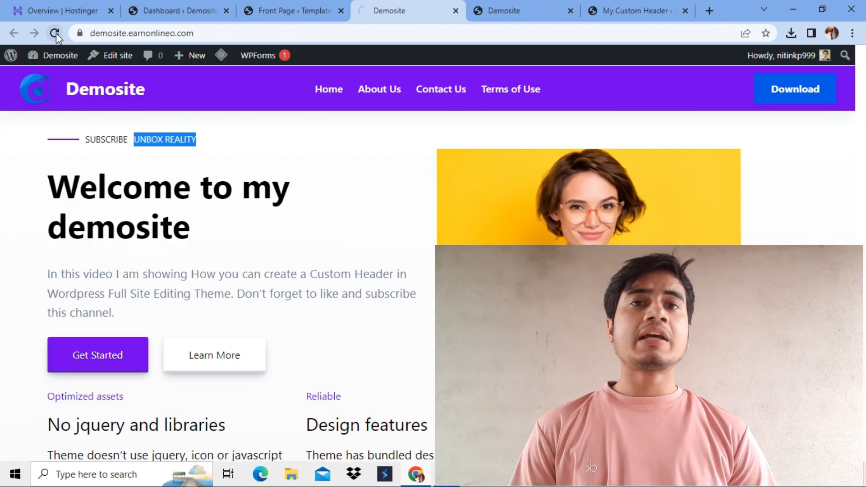
Reload the live front page repeatedly to compare the header with different background colours and gradients.
click(54, 33)
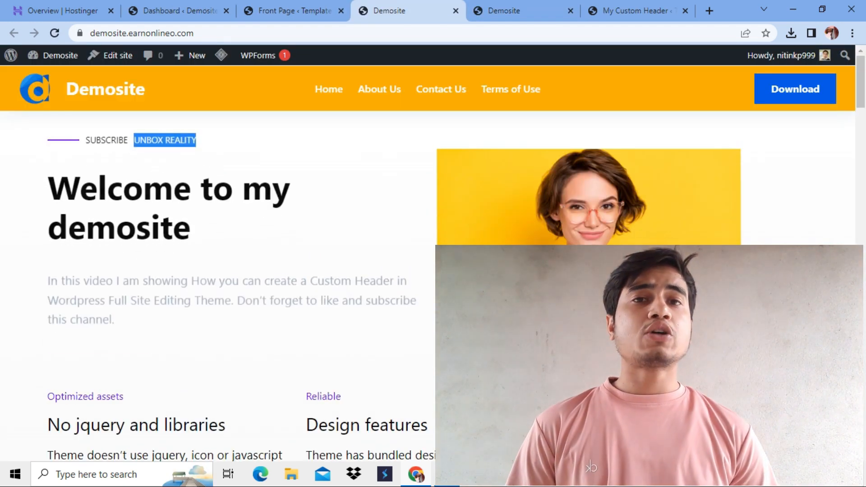
scroll(247, 237, down, 2)
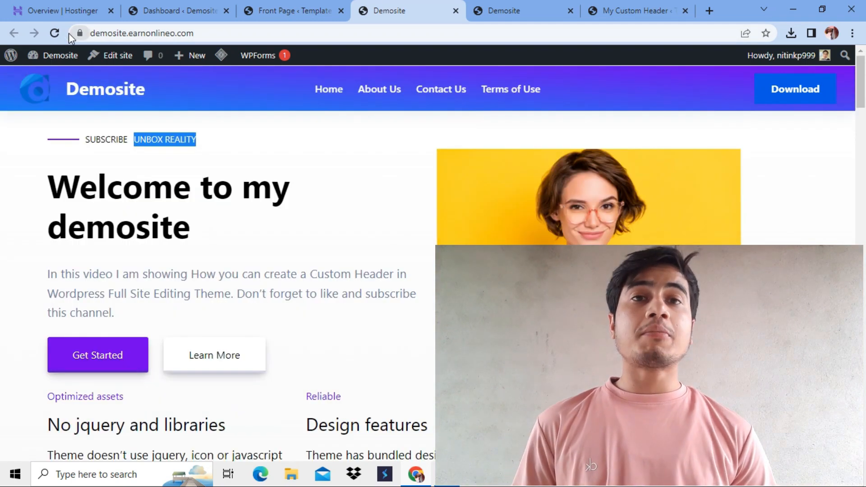
click(54, 33)
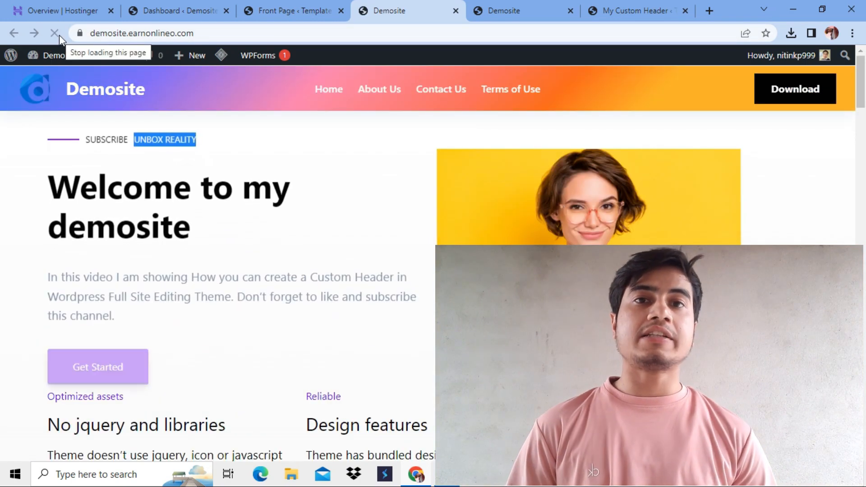